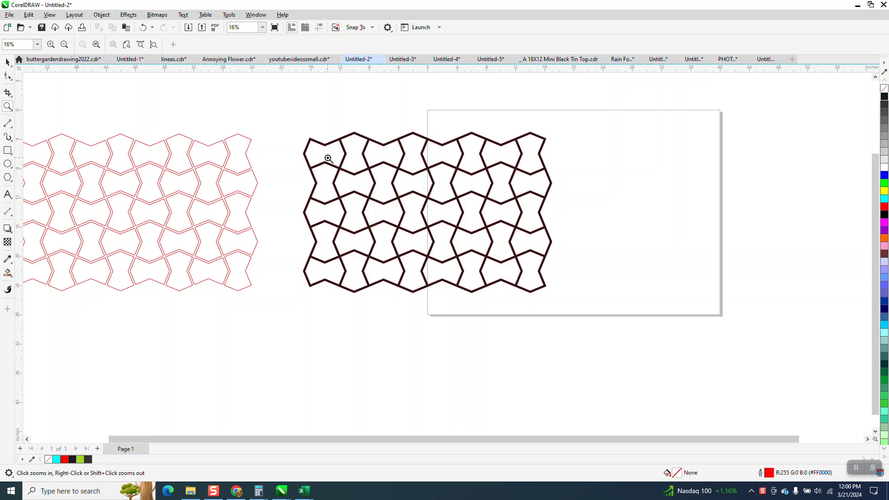
# Draw a regular 8-sided polygon about 10.9 inches wide in the empty area below the dark tile pattern.
pyautogui.scroll(-1, 344, 148)
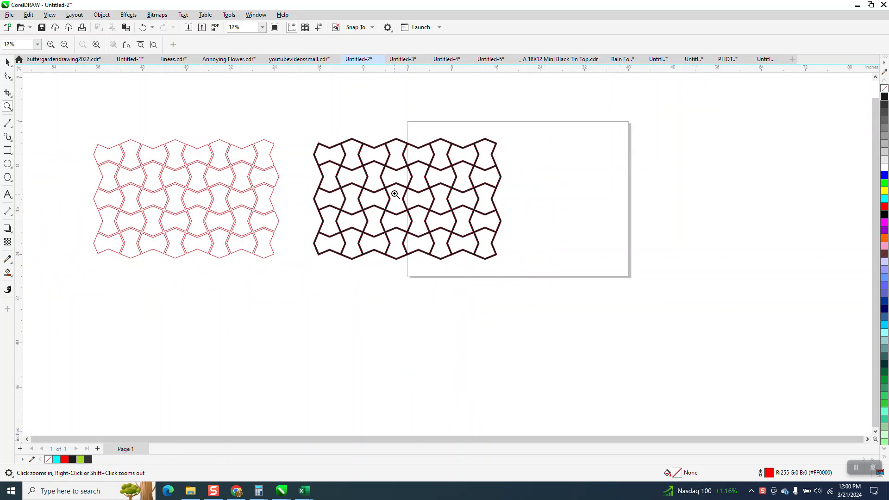
pyautogui.click(10, 179)
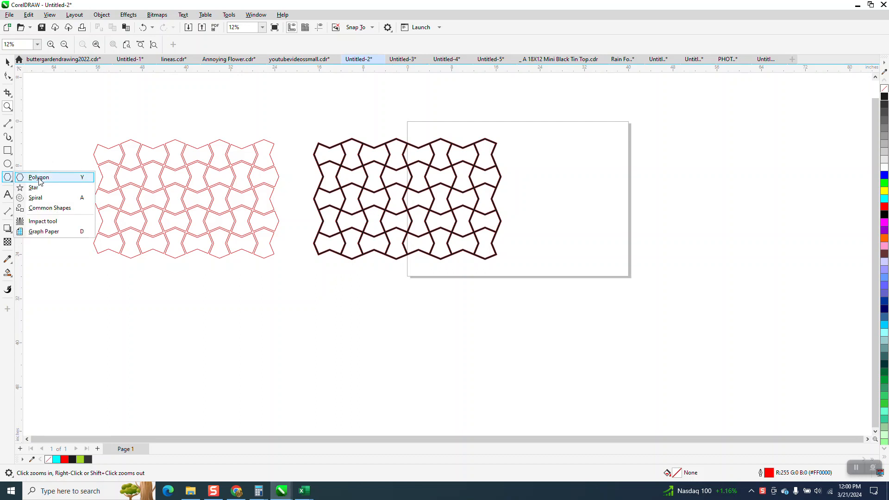
pyautogui.click(39, 180)
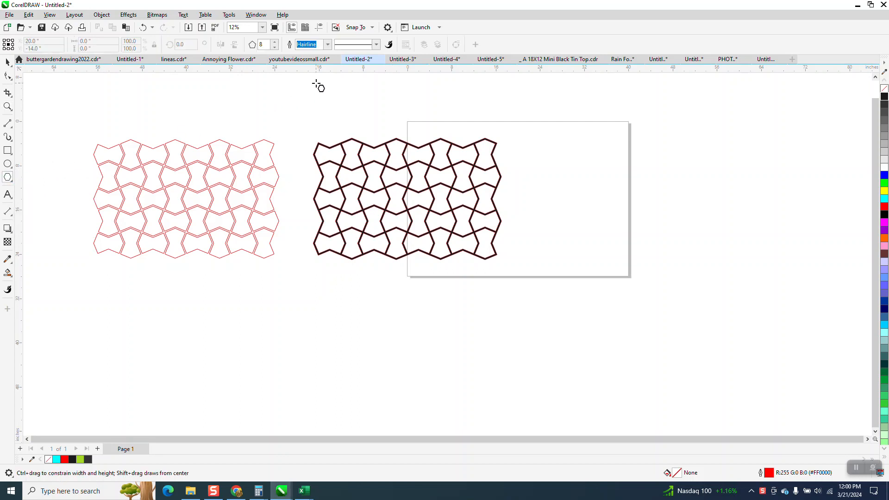
pyautogui.moveTo(396, 307); pyautogui.dragTo(356, 368)
pyautogui.click(7, 61)
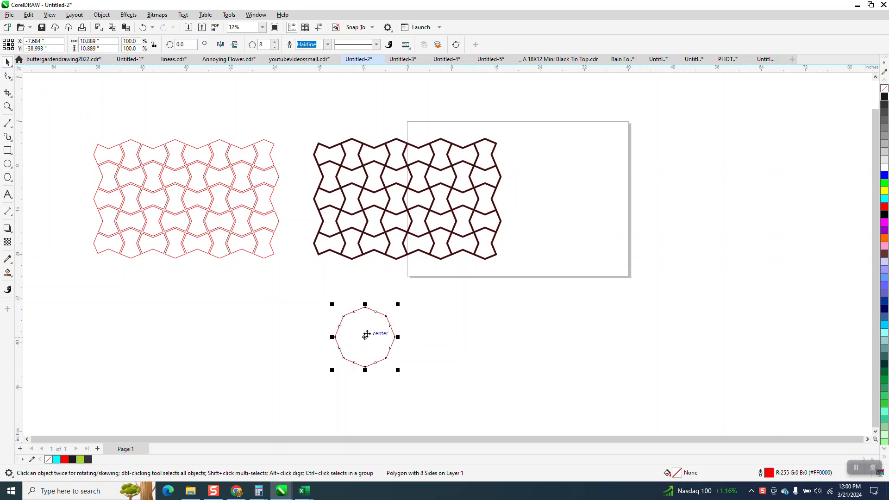
# Duplicate the octagon twice along a diagonal, snapping corners so the three octagons overlap in a chain.
pyautogui.moveTo(343, 358); pyautogui.dragTo(392, 337)
pyautogui.click(7, 107)
pyautogui.moveTo(340, 277); pyautogui.dragTo(545, 440)
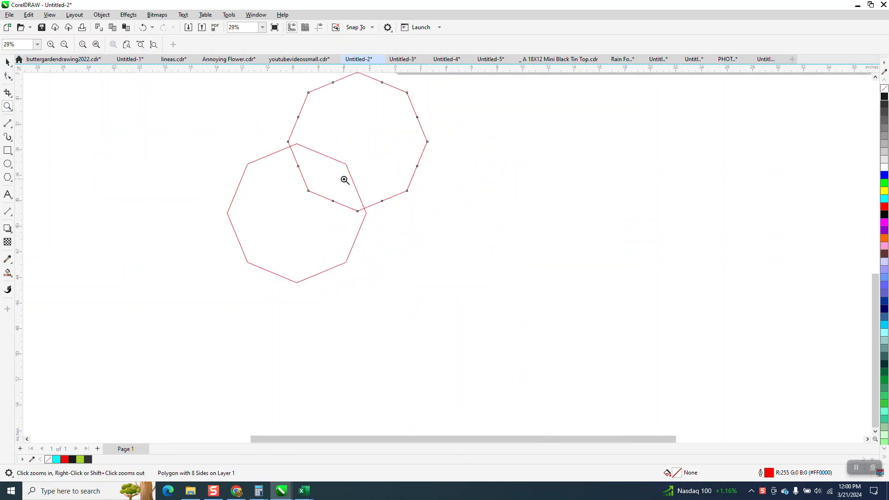
pyautogui.press('space')
pyautogui.click(290, 144)
pyautogui.moveTo(290, 145); pyautogui.dragTo(299, 146)
pyautogui.scroll(-1, 381, 285)
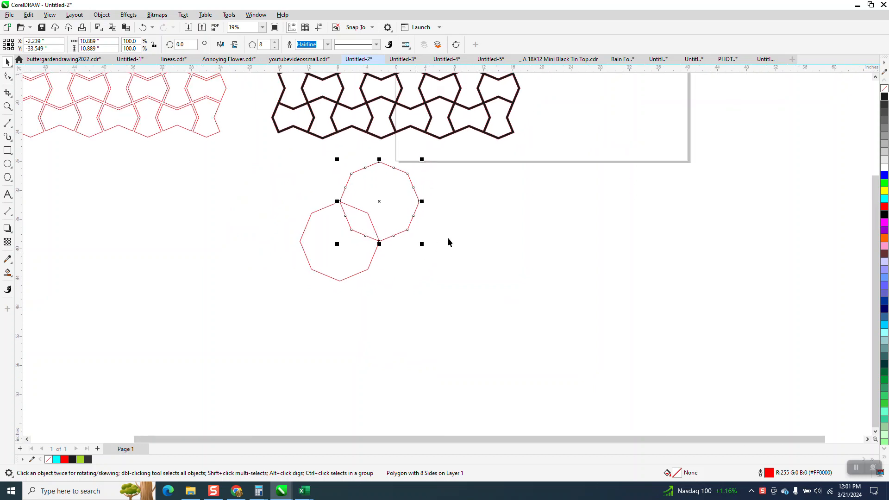
pyautogui.moveTo(379, 162); pyautogui.dragTo(300, 238)
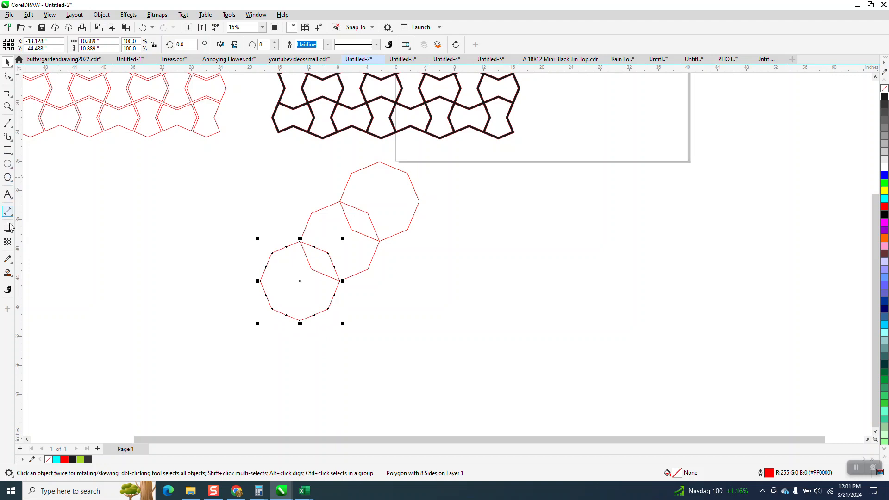
# Use Smart Fill with a near-black colour and no outline on the middle octagon's region not covered by its neighbours.
pyautogui.click(7, 273)
pyautogui.click(345, 241)
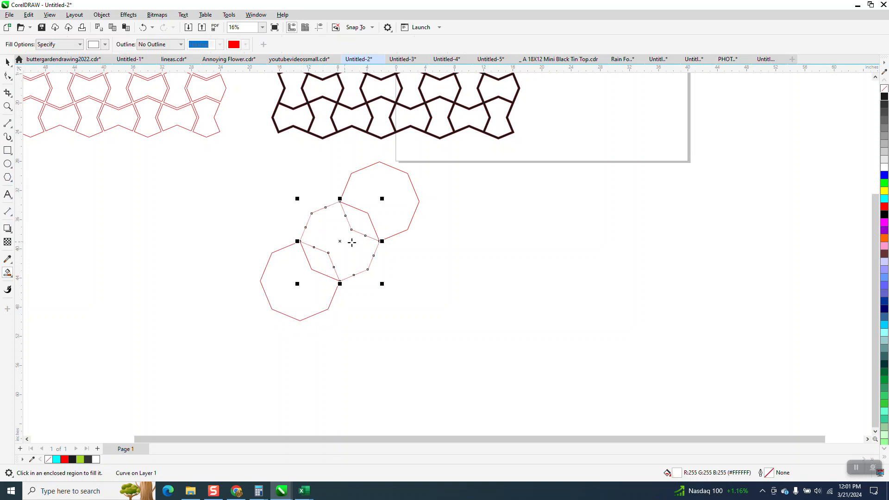
pyautogui.click(143, 27)
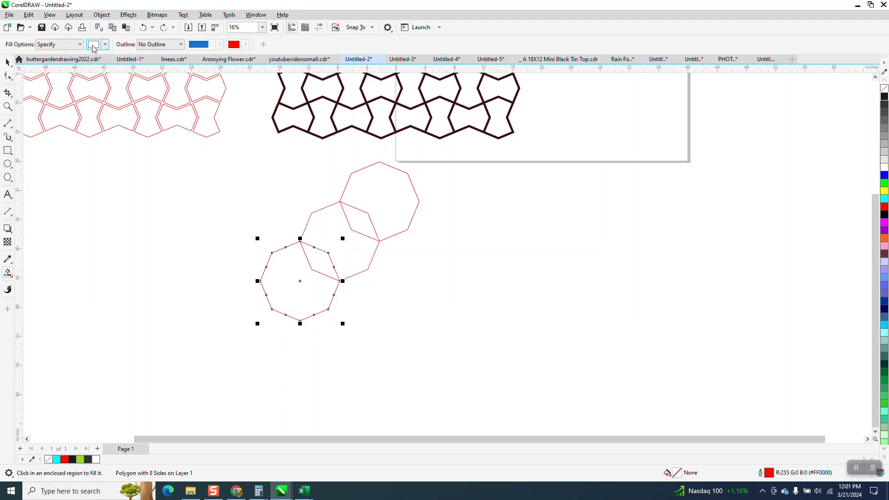
pyautogui.click(105, 45)
pyautogui.click(99, 96)
pyautogui.click(363, 252)
pyautogui.click(363, 252)
# Move the filled bow-tie shape clear of the octagons, remove its fill and give it a red outline.
pyautogui.press('space')
pyautogui.moveTo(347, 261); pyautogui.dragTo(562, 308)
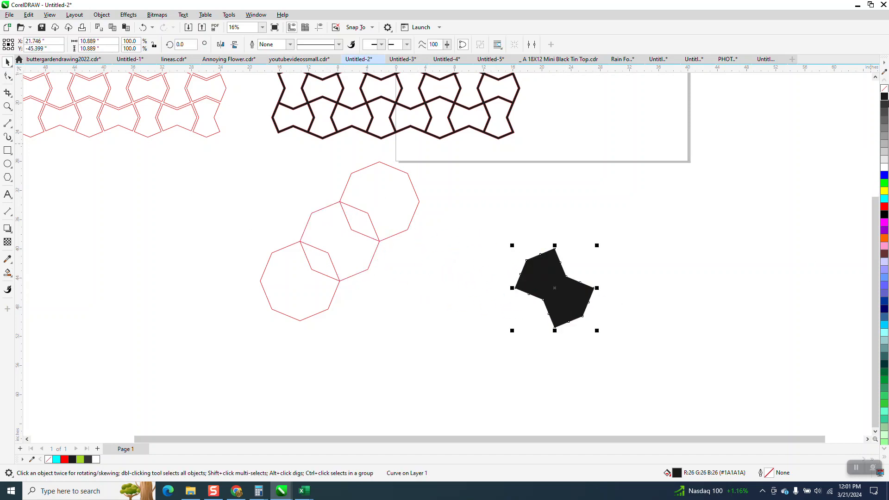
pyautogui.click(884, 88)
pyautogui.rightClick(885, 207)
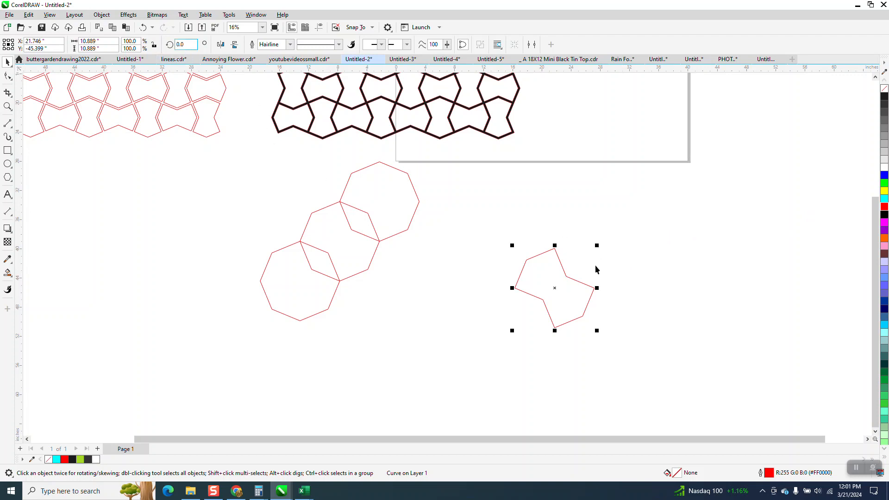
# Set the bow-tie shape's rotation angle to 315 degrees so it stands upright.
pyautogui.click(554, 286)
pyautogui.moveTo(597, 245); pyautogui.dragTo(611, 285)
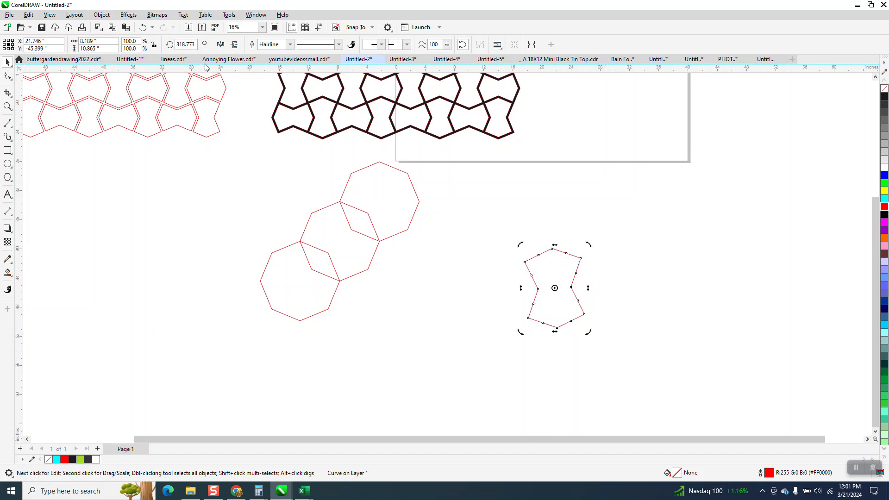
pyautogui.click(195, 44)
pyautogui.write('325.0')
pyautogui.press('Return')
pyautogui.write('3')
pyautogui.press('Return')
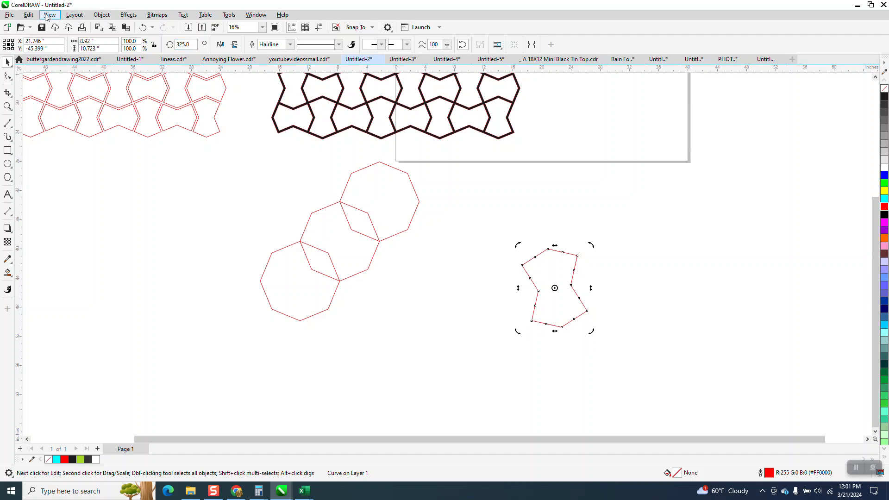
pyautogui.write('315')
pyautogui.press('Return')
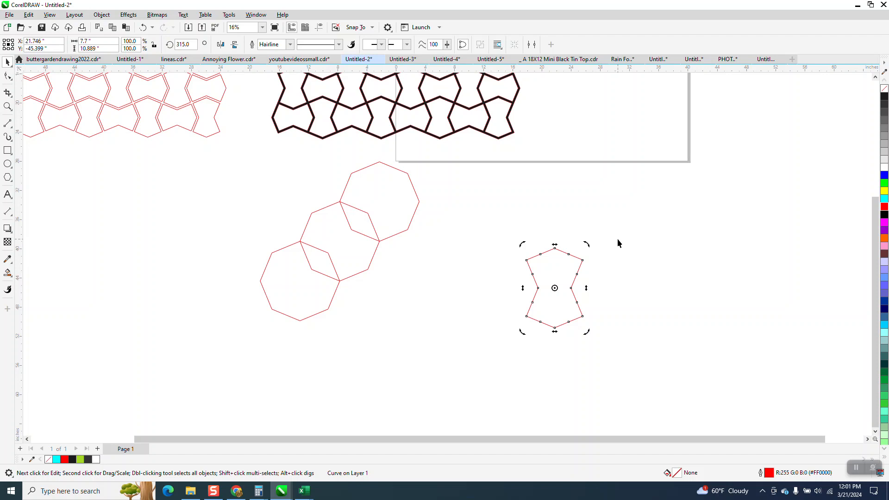
# Duplicate the upright shape with a rotation of 225 degrees and snap the copy onto the original's top edge.
pyautogui.click(575, 264)
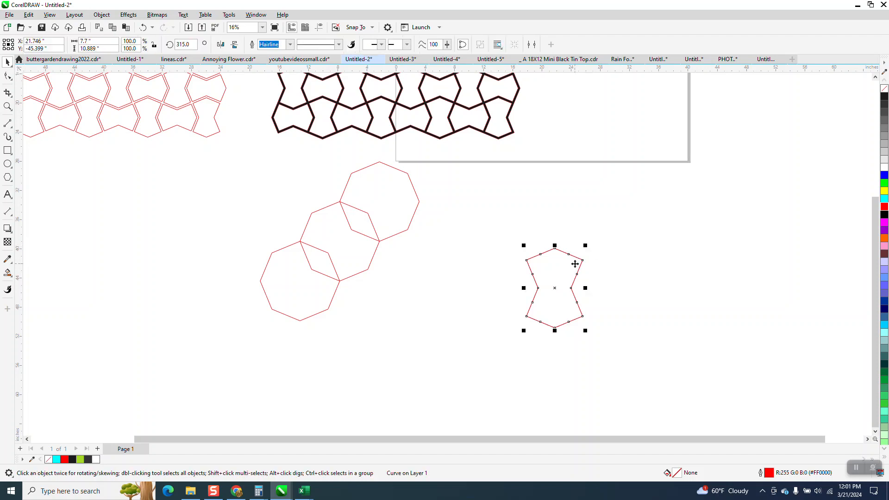
pyautogui.moveTo(557, 288); pyautogui.dragTo(655, 295)
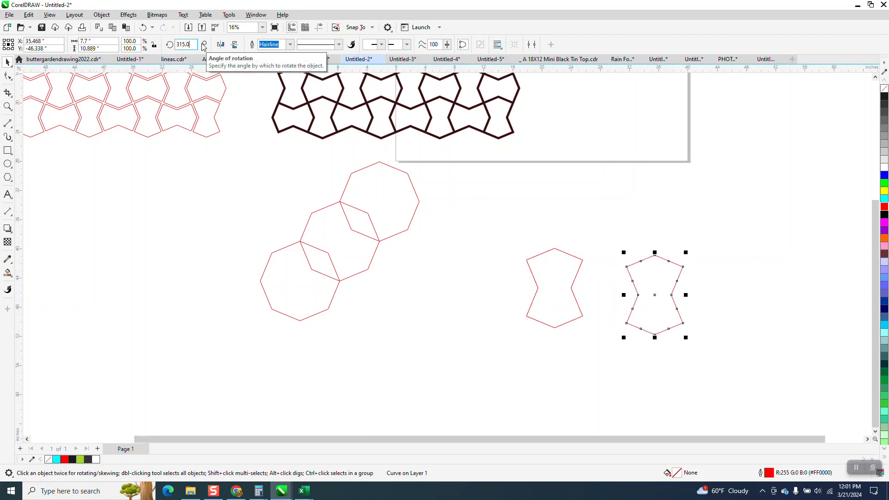
pyautogui.press('Return')
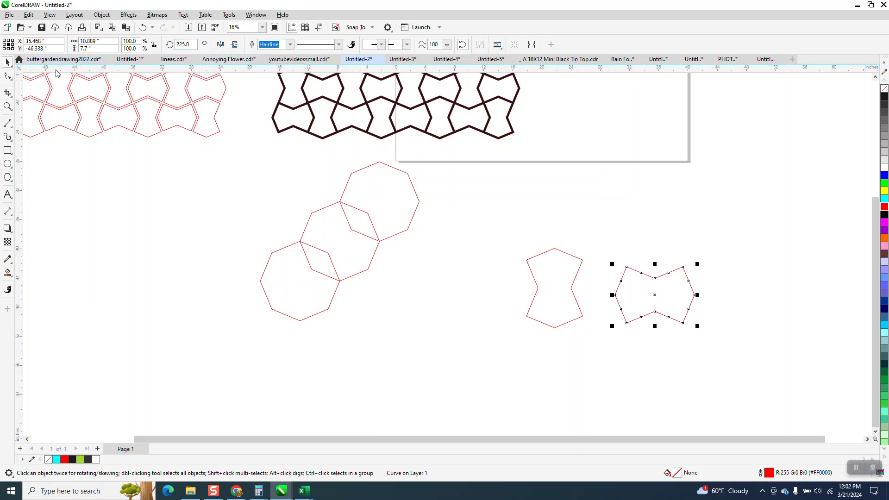
pyautogui.moveTo(656, 313); pyautogui.dragTo(567, 252)
# Examine the gaps between the tiles in the existing red pattern.
pyautogui.scroll(-1, 481, 277)
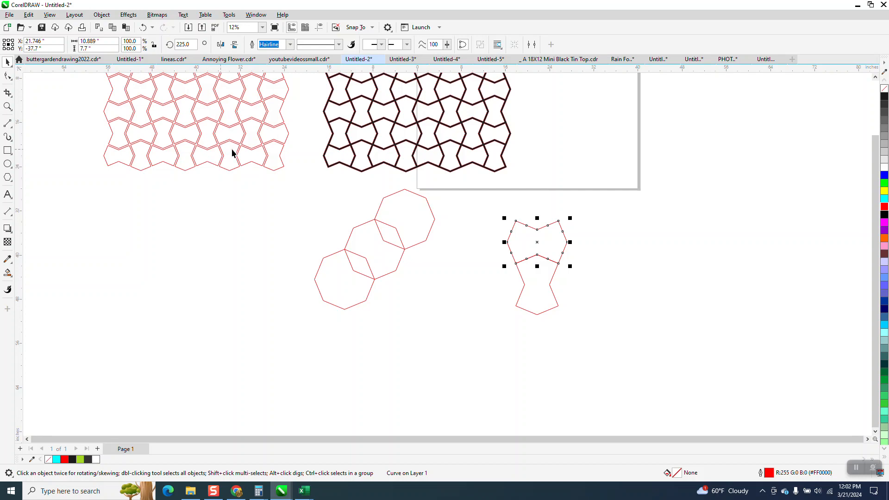
pyautogui.click(7, 106)
pyautogui.moveTo(218, 116); pyautogui.dragTo(365, 200)
pyautogui.scroll(-6, 430, 285)
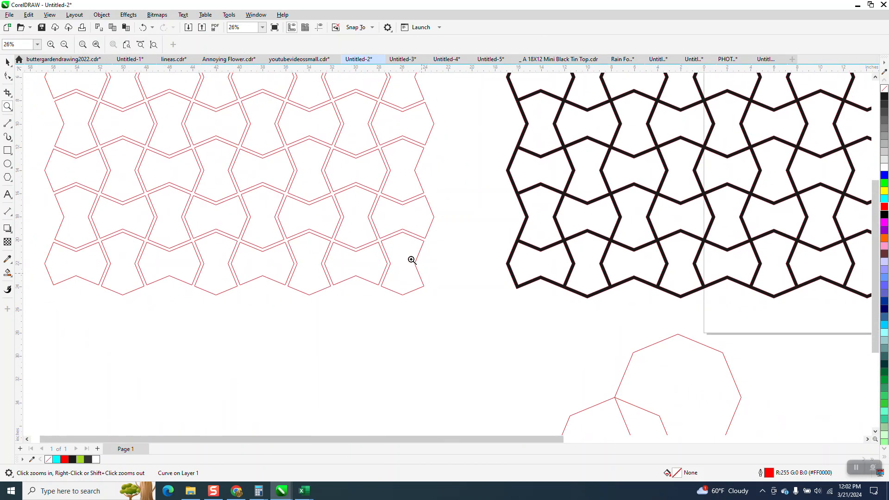
pyautogui.click(8, 62)
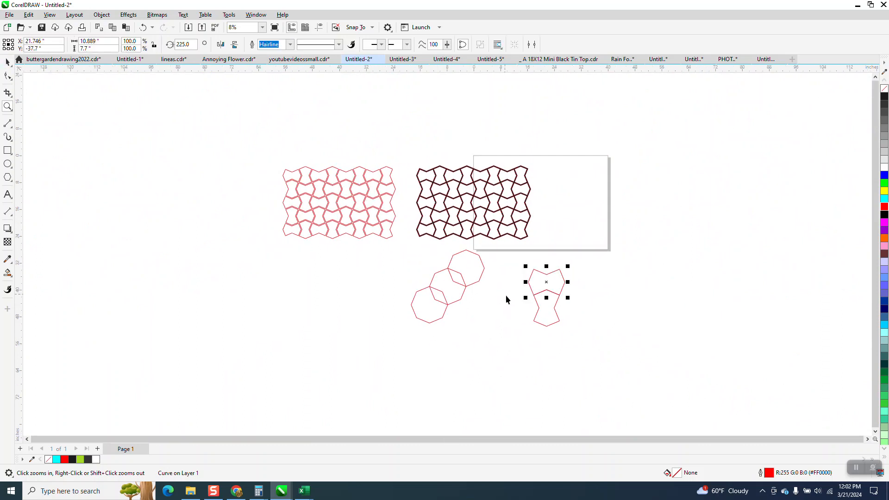
# Try a one-step inside contour with a 0.25 inch offset on the upright shape and on the rotated shape above it.
pyautogui.click(547, 317)
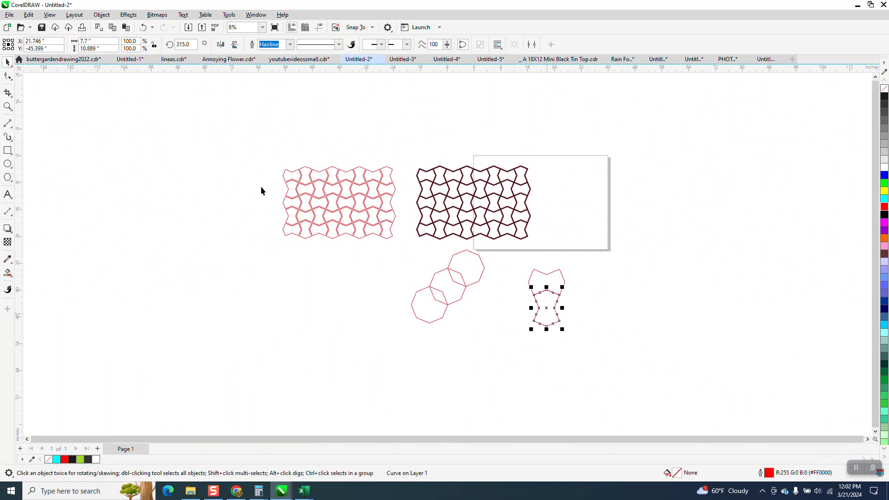
pyautogui.click(8, 107)
pyautogui.click(545, 285)
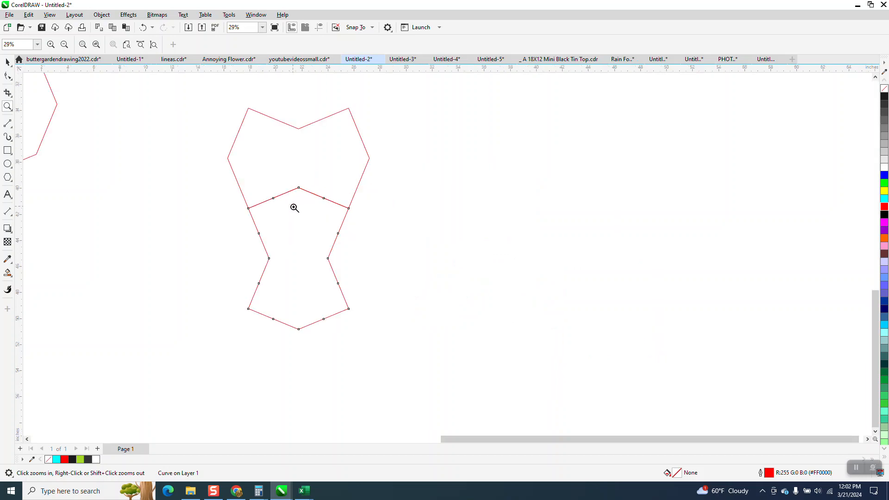
pyautogui.click(8, 62)
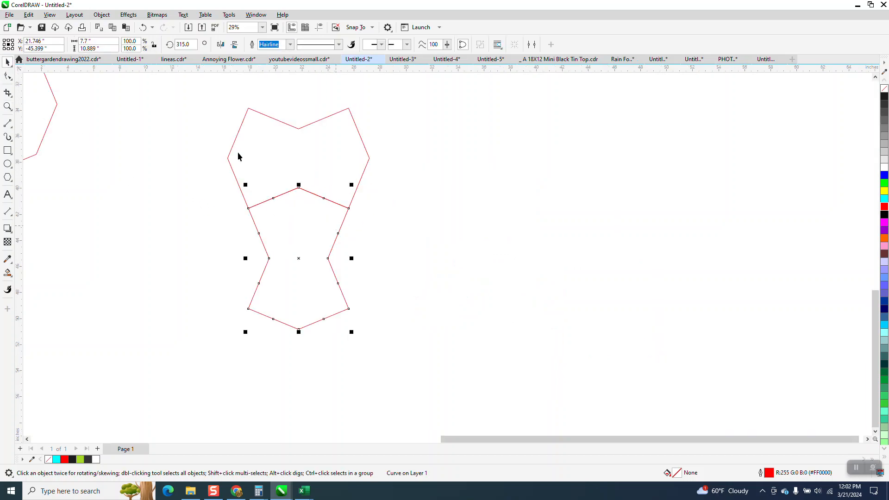
pyautogui.click(102, 15)
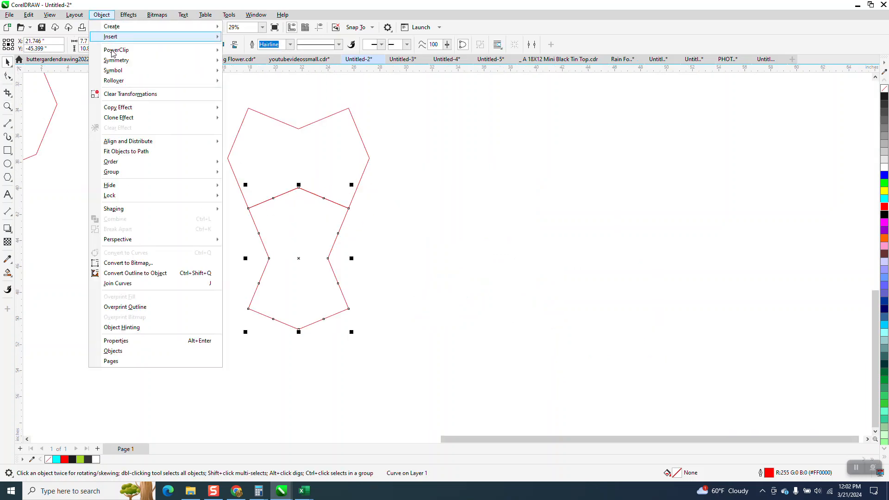
pyautogui.click(128, 15)
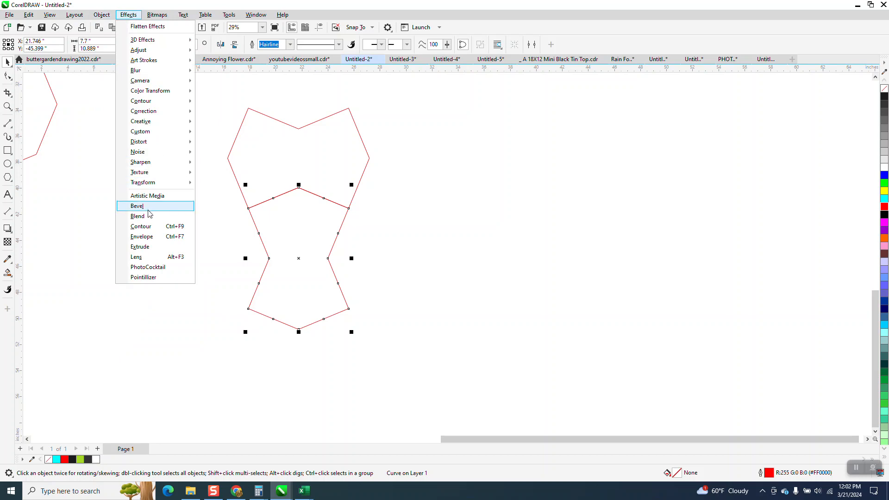
pyautogui.click(141, 227)
pyautogui.click(756, 83)
pyautogui.click(803, 314)
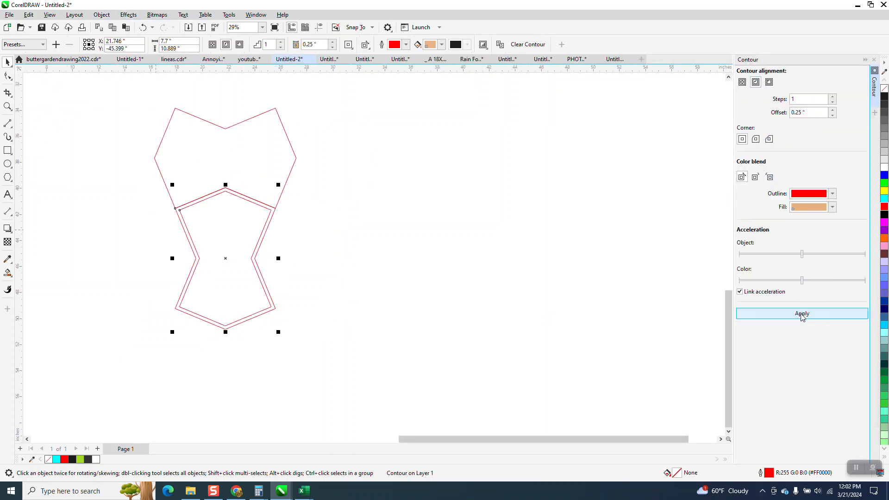
pyautogui.click(268, 125)
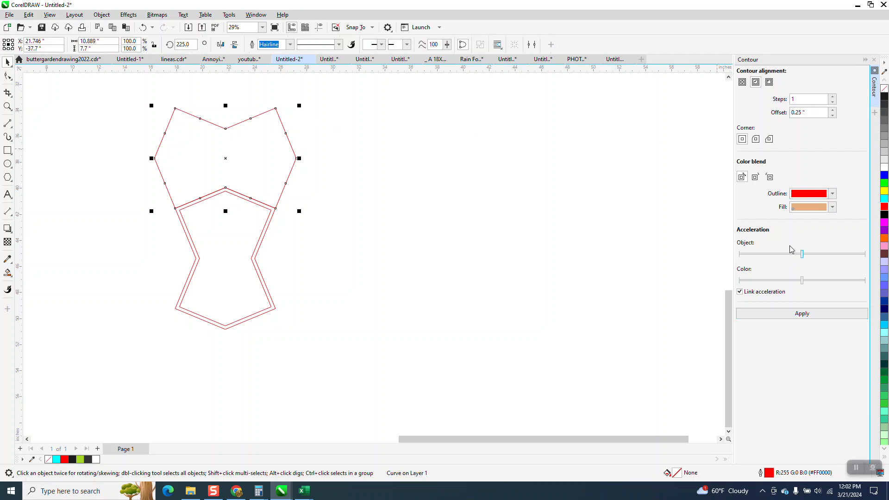
pyautogui.click(808, 314)
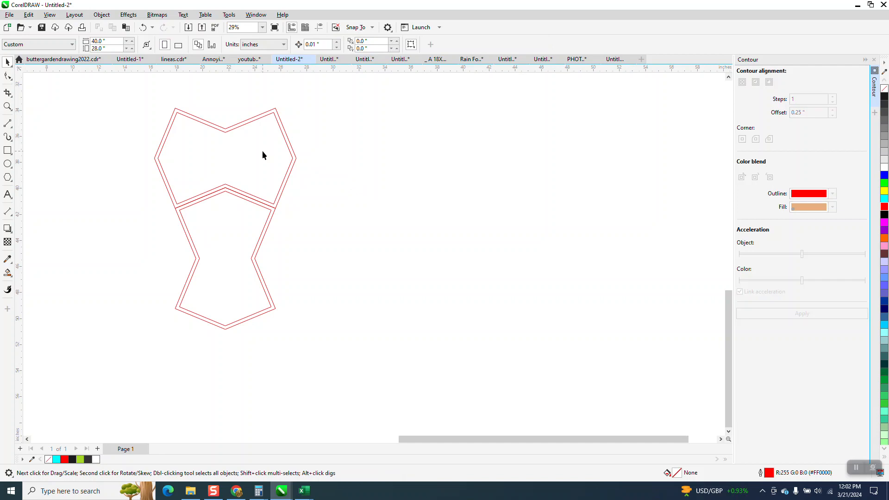
# Try repositioning the contoured upper shape, including snapping its lower edge onto the lower shape's inner contour line.
pyautogui.moveTo(262, 151); pyautogui.dragTo(347, 134)
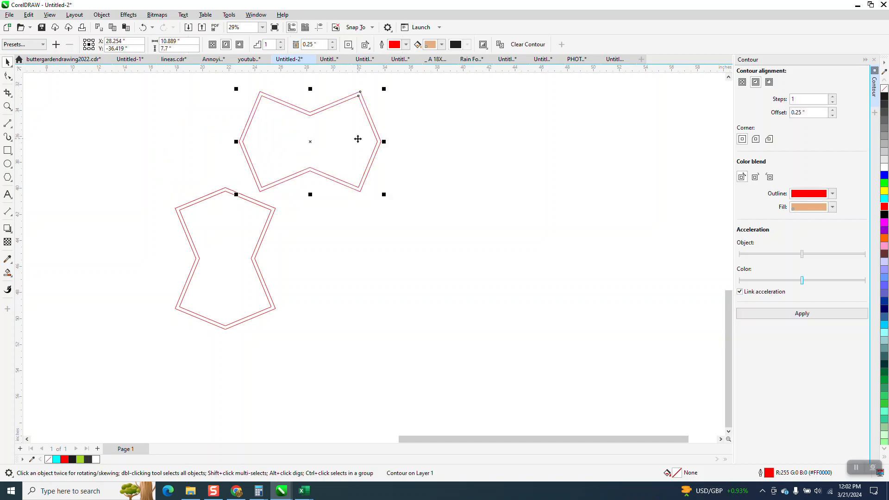
pyautogui.click(143, 28)
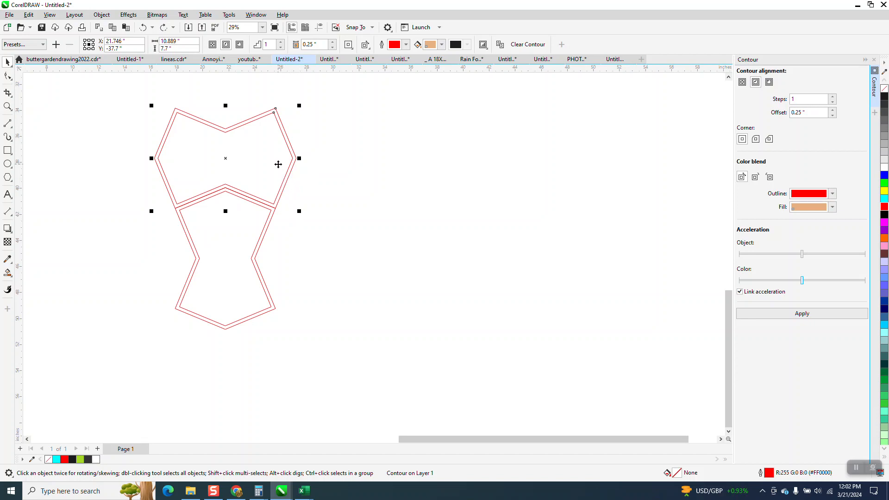
pyautogui.moveTo(279, 165); pyautogui.dragTo(423, 216)
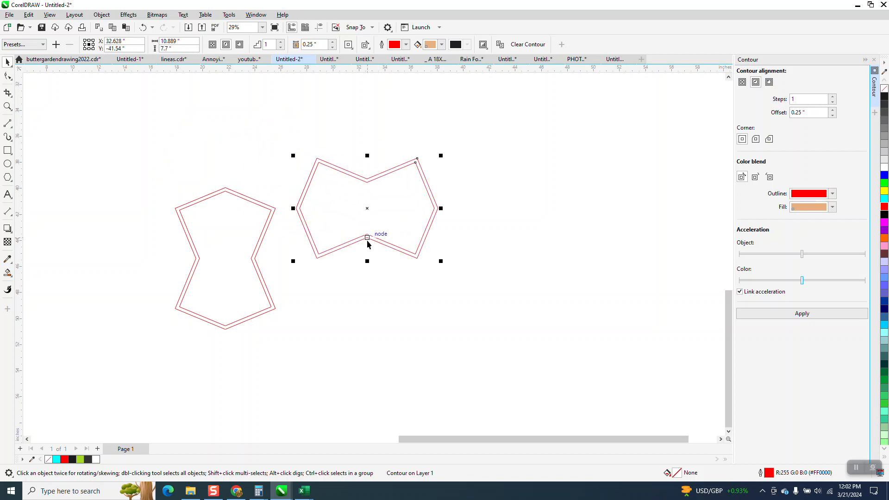
pyautogui.moveTo(369, 238); pyautogui.dragTo(226, 192)
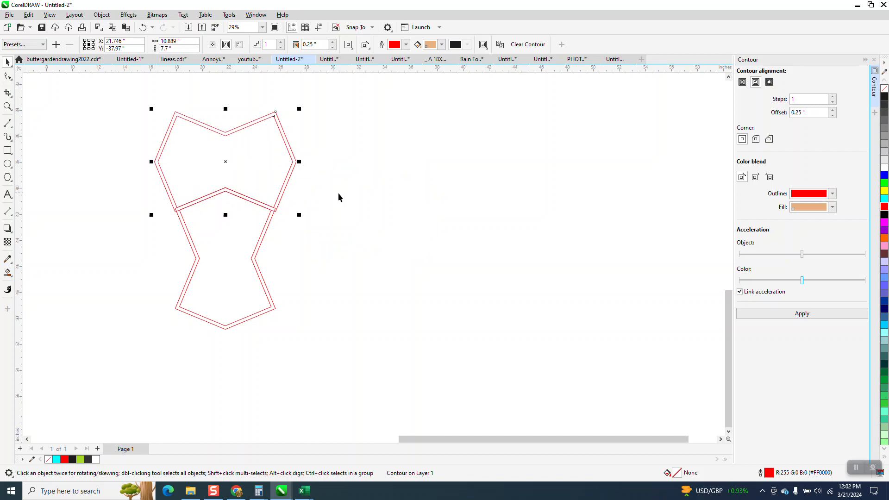
pyautogui.moveTo(281, 171); pyautogui.dragTo(453, 180)
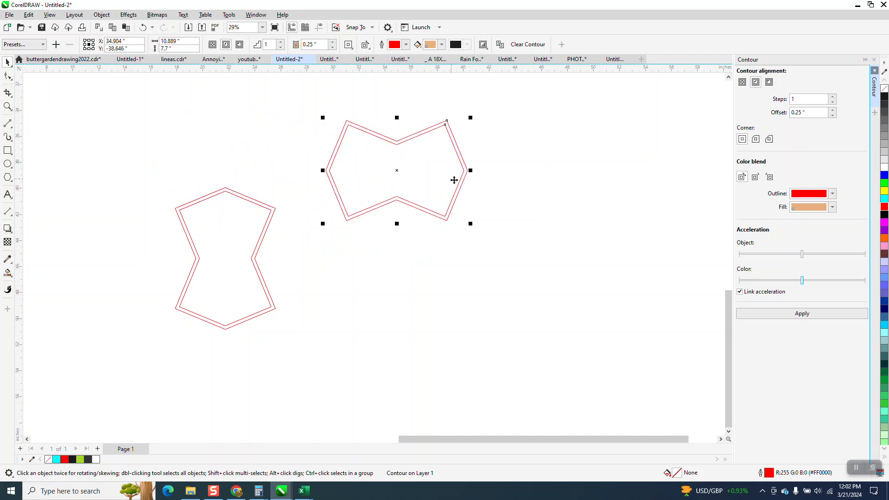
# Undo the moves of the upper shape and the contours on both shapes.
pyautogui.click(143, 31)
pyautogui.click(143, 29)
pyautogui.click(143, 29)
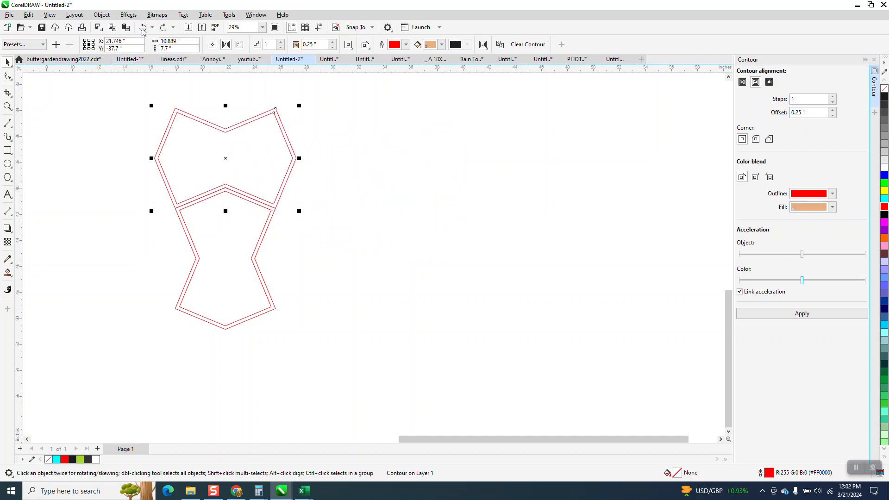
pyautogui.click(143, 28)
pyautogui.click(144, 28)
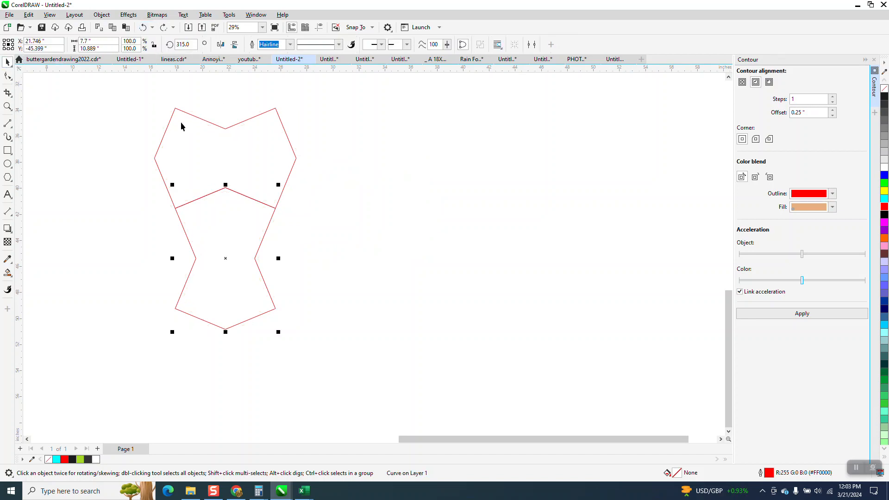
# Measure the vertical distance from the lower shape's bottom point to the upper shape's top notch with a parallel dimension.
pyautogui.scroll(-2, 182, 122)
pyautogui.scroll(-1, 287, 182)
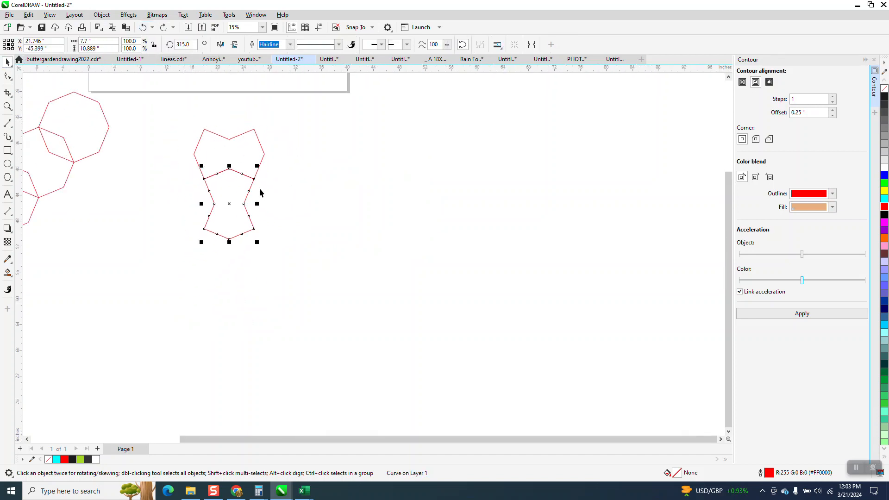
pyautogui.click(7, 107)
pyautogui.moveTo(176, 123); pyautogui.dragTo(359, 257)
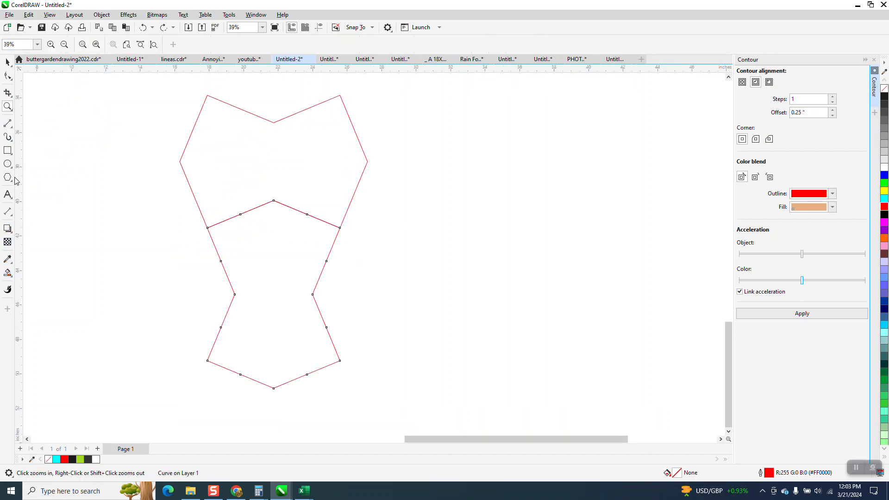
pyautogui.click(12, 218)
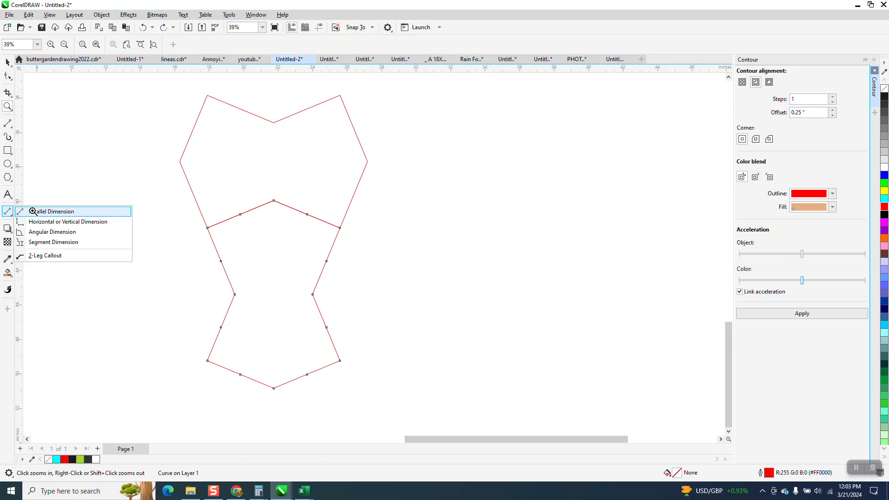
pyautogui.click(35, 210)
pyautogui.moveTo(273, 388); pyautogui.dragTo(275, 123)
pyautogui.click(275, 124)
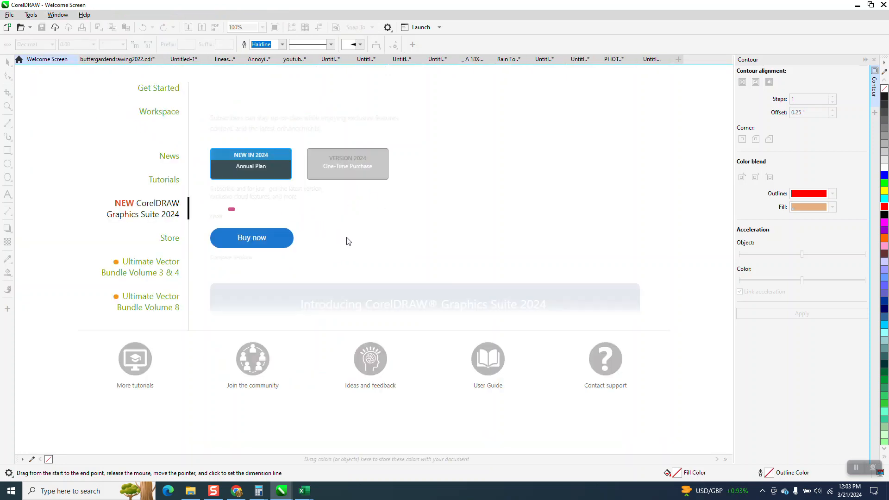
pyautogui.click(366, 59)
pyautogui.click(321, 59)
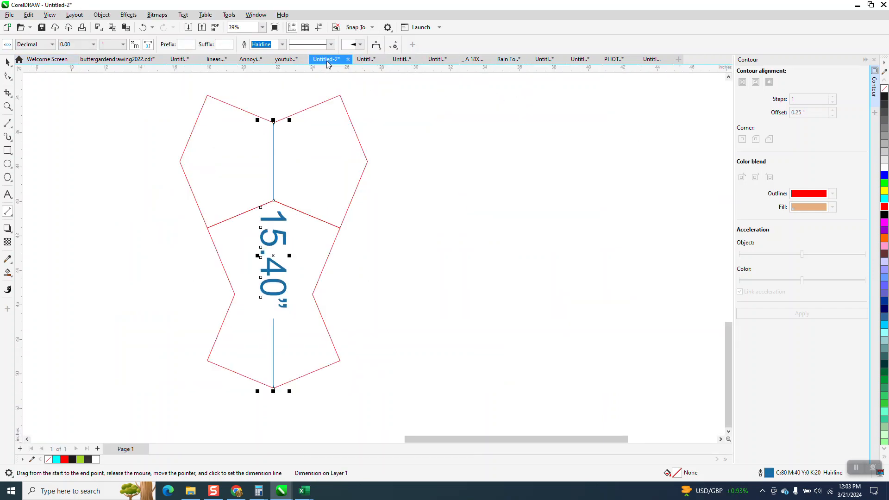
# Delete the parallel dimension from the two stacked shapes.
pyautogui.click(5, 61)
pyautogui.click(408, 251)
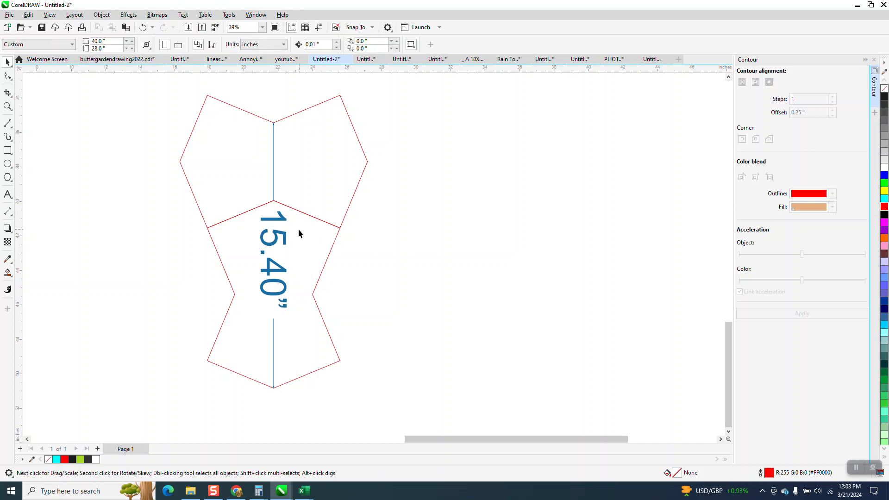
pyautogui.click(284, 223)
pyautogui.press('Delete')
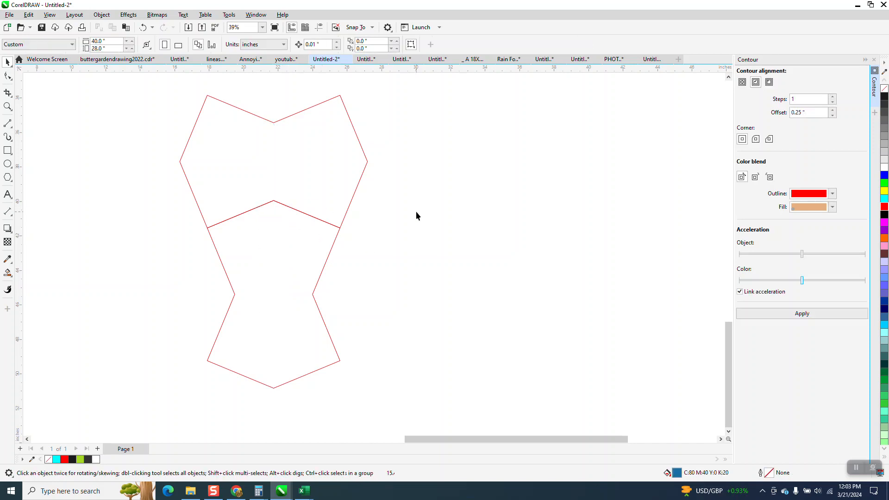
# Set the document's nudge distance to 15.4 inches.
pyautogui.doubleClick(327, 45)
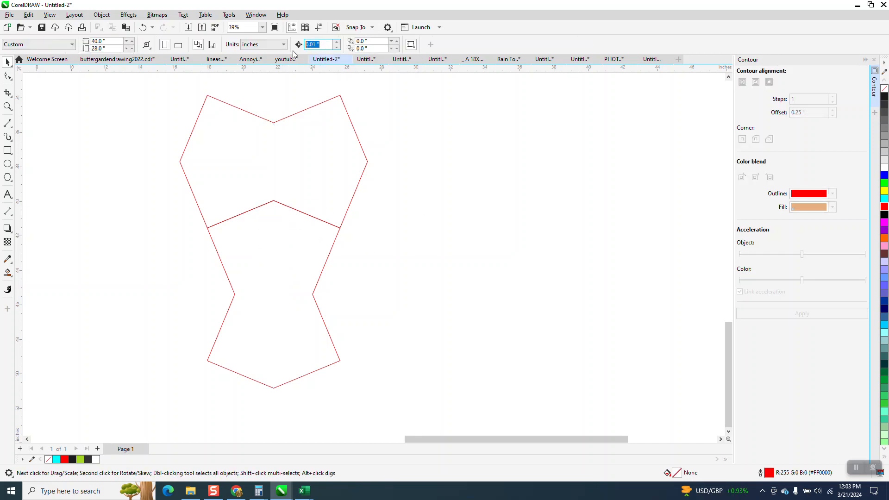
pyautogui.write('1.')
pyautogui.press('Return')
pyautogui.click(326, 45)
pyautogui.write('15')
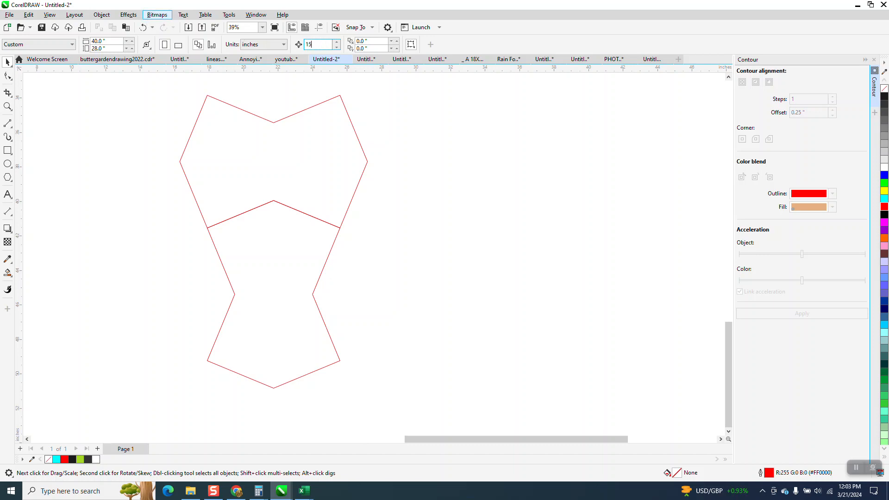
pyautogui.write('.4')
pyautogui.press('Return')
# Duplicate the two stacked shapes in place and nudge the copy down by one 15.4-inch increment.
pyautogui.scroll(-2, 289, 125)
pyautogui.moveTo(397, 263); pyautogui.dragTo(395, 257)
pyautogui.hotkey('ctrl', 'd')
pyautogui.press('Down')
pyautogui.scroll(-2, 395, 256)
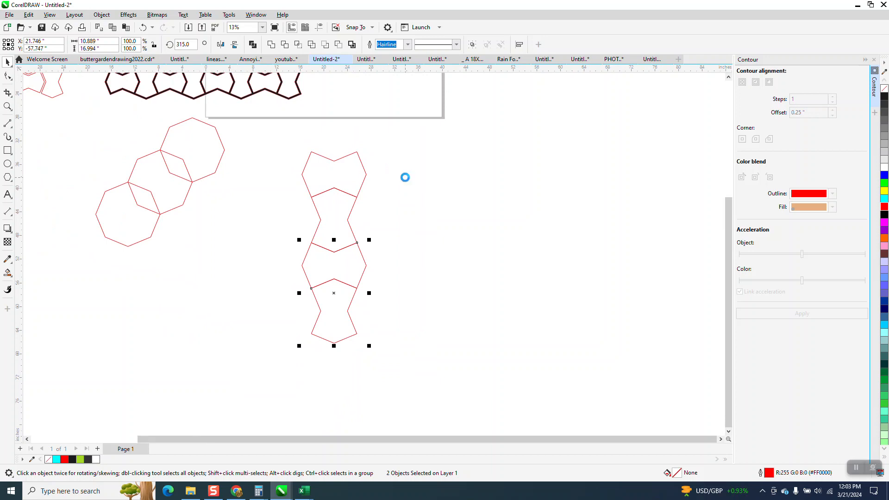
# Repeat the offset duplication downward until four shape pairs form one vertical column.
pyautogui.hotkey('ctrl', 'r')
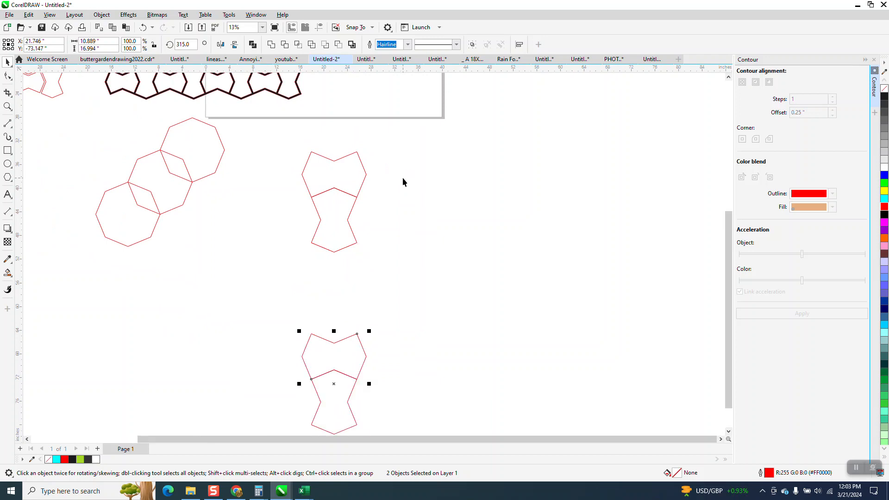
pyautogui.hotkey('ctrl', 'z')
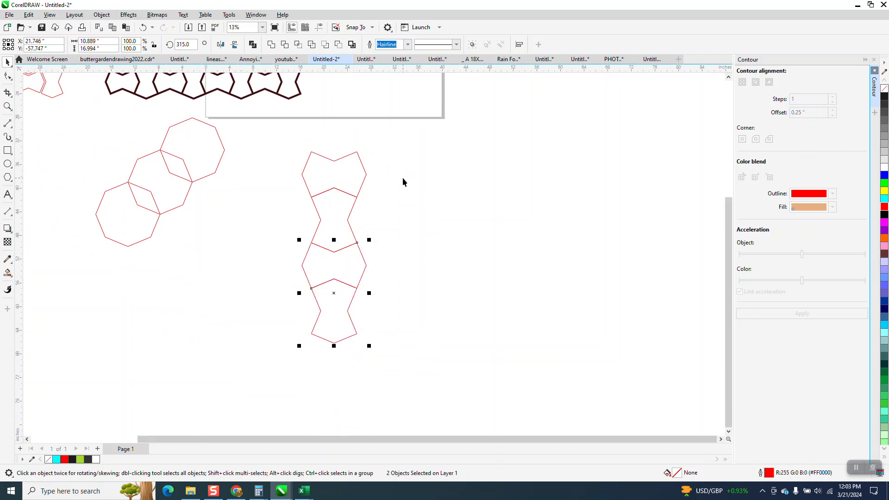
pyautogui.hotkey('ctrl', 'r')
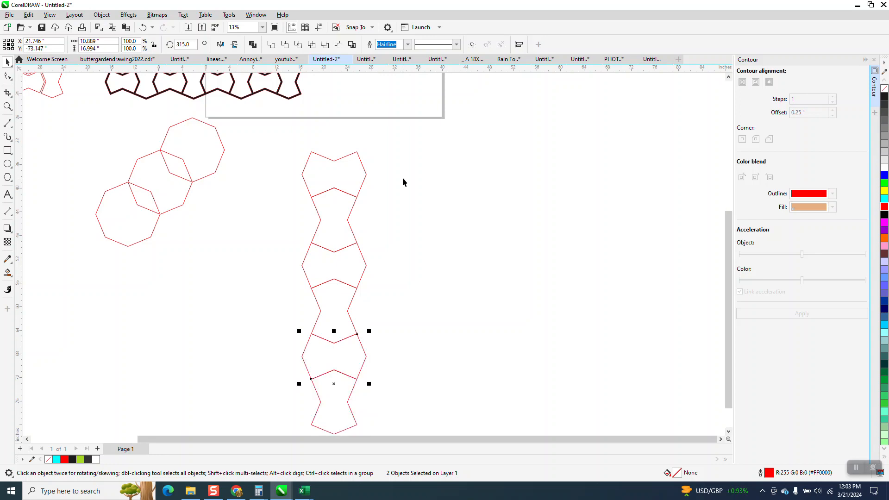
pyautogui.scroll(-3, 357, 248)
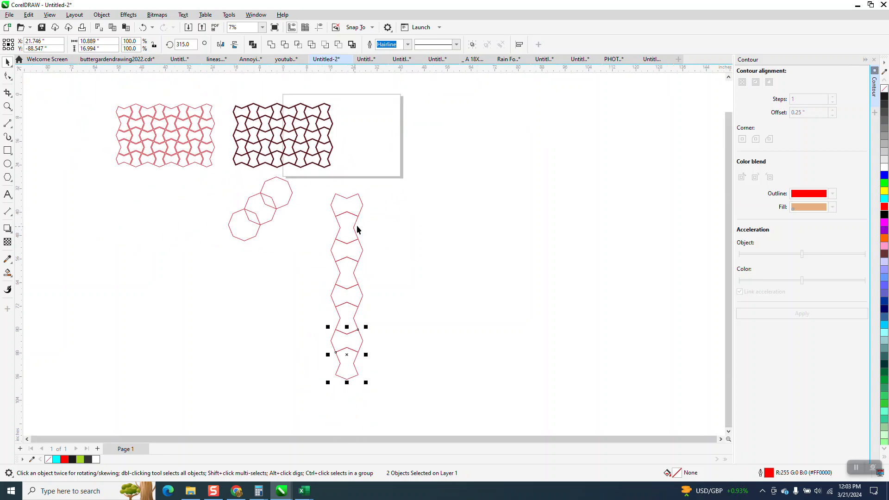
# Group the eight-shape column and snap a copy up and to the right so the two columns interlock.
pyautogui.moveTo(323, 185); pyautogui.dragTo(394, 390)
pyautogui.hotkey('ctrl', 'g')
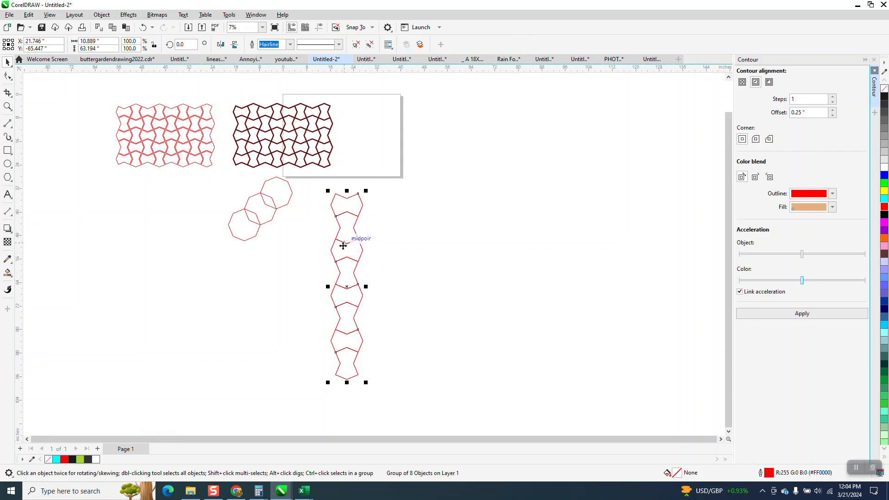
pyautogui.moveTo(332, 249); pyautogui.dragTo(357, 230)
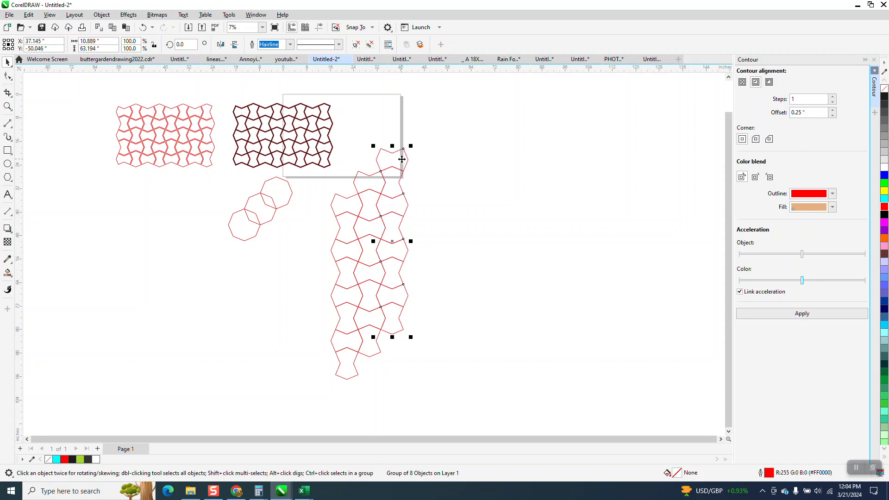
pyautogui.click(385, 167)
# Group the two interlocking columns, snap a copy alongside, and repeat it until seven double columns fill the row.
pyautogui.moveTo(313, 171); pyautogui.dragTo(472, 389)
pyautogui.hotkey('ctrl', 'g')
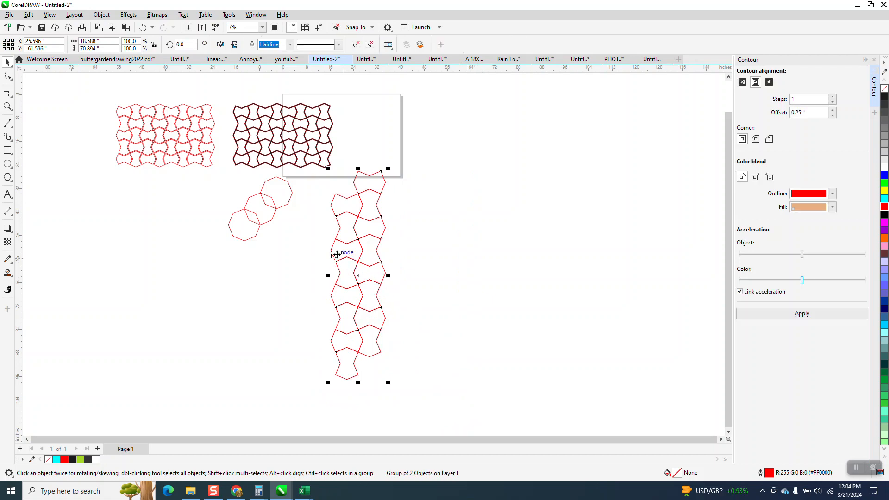
pyautogui.moveTo(331, 252); pyautogui.dragTo(379, 254)
pyautogui.hotkey('ctrl', 'r')
pyautogui.hotkey('ctrl', 'r')
pyautogui.hotkey('ctrl', 'r')
pyautogui.hotkey('ctrl', 'r')
pyautogui.hotkey('ctrl', 'r')
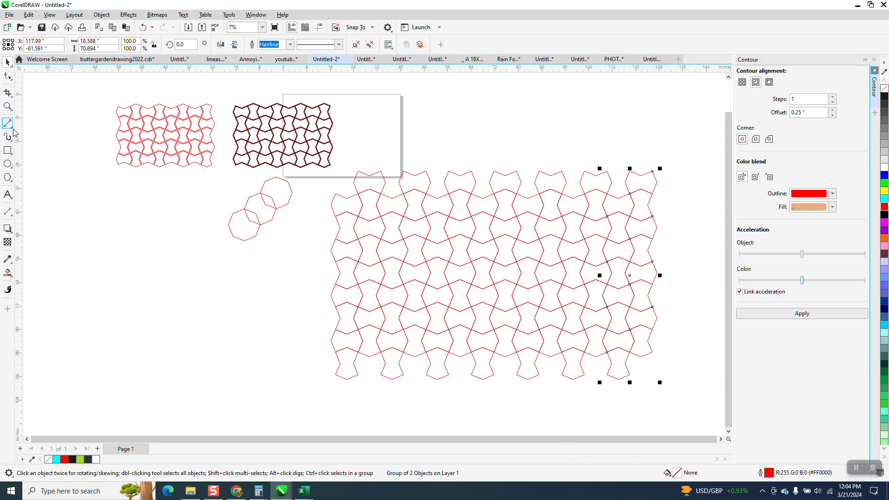
# Remove the protruding shapes along the pattern's upper and lower edges with the Virtual Segment Delete tool.
pyautogui.click(7, 93)
pyautogui.click(37, 113)
pyautogui.moveTo(644, 174); pyautogui.dragTo(669, 172)
pyautogui.moveTo(660, 368); pyautogui.dragTo(301, 392)
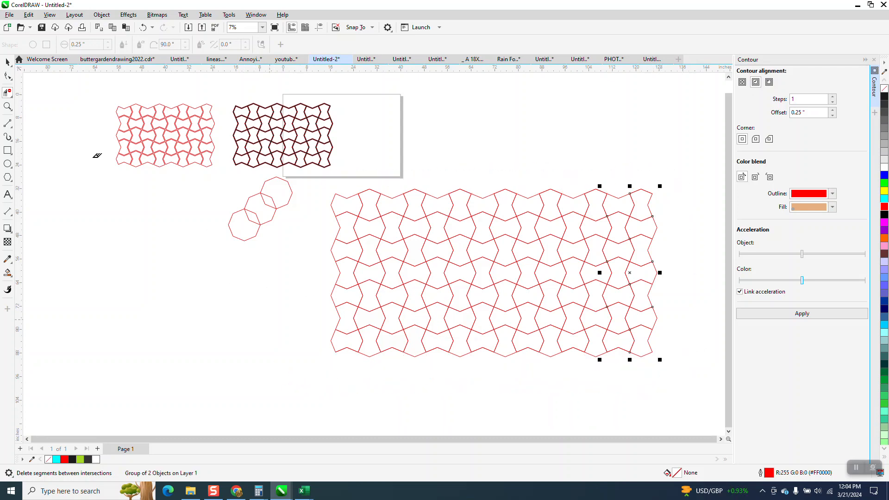
pyautogui.click(8, 62)
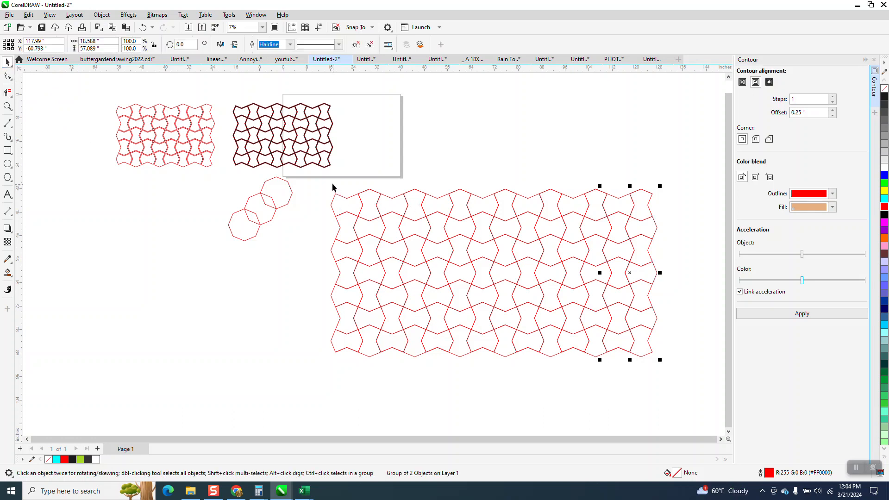
# Set the outline width of the whole large pattern to 0.25 in.
pyautogui.moveTo(328, 182); pyautogui.dragTo(680, 393)
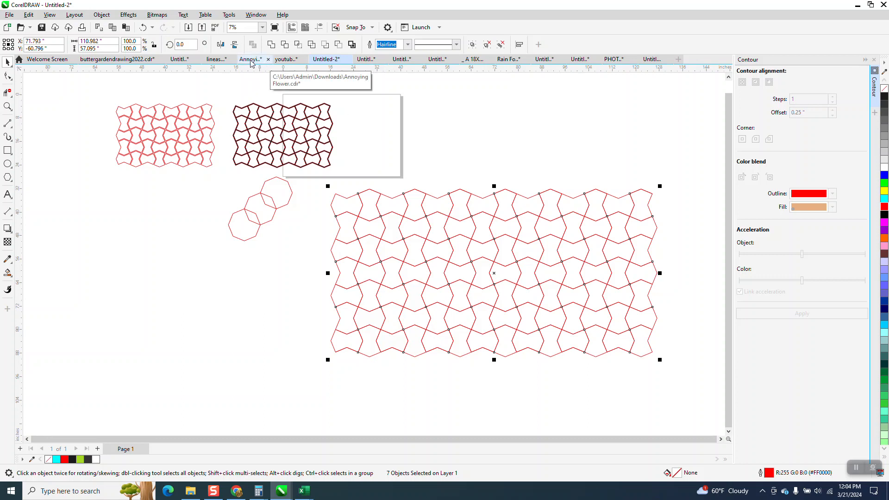
pyautogui.click(406, 45)
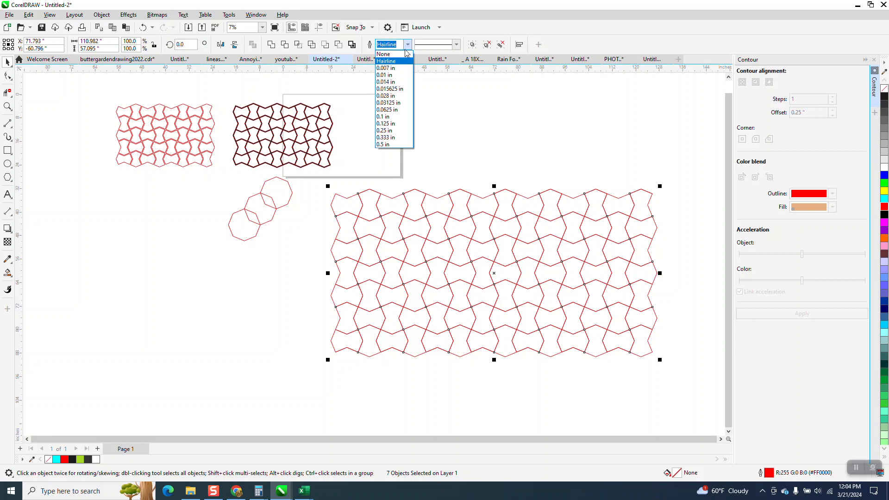
pyautogui.click(383, 132)
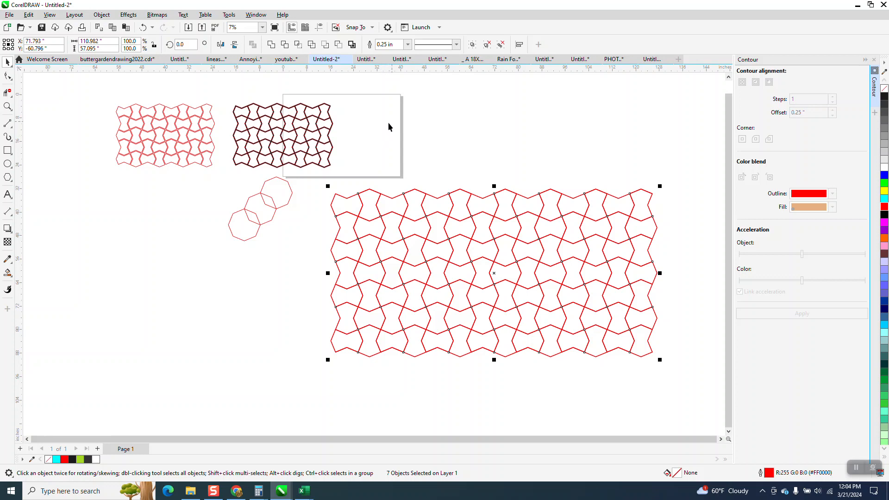
pyautogui.click(101, 14)
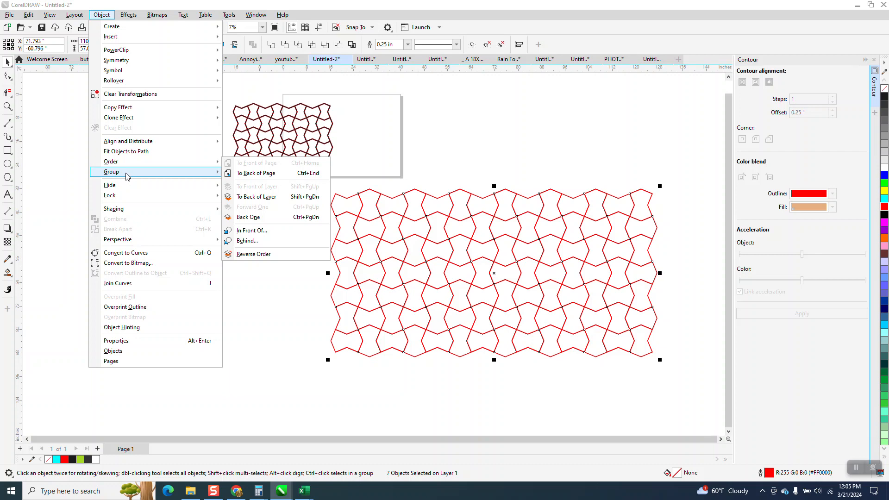
pyautogui.click(320, 188)
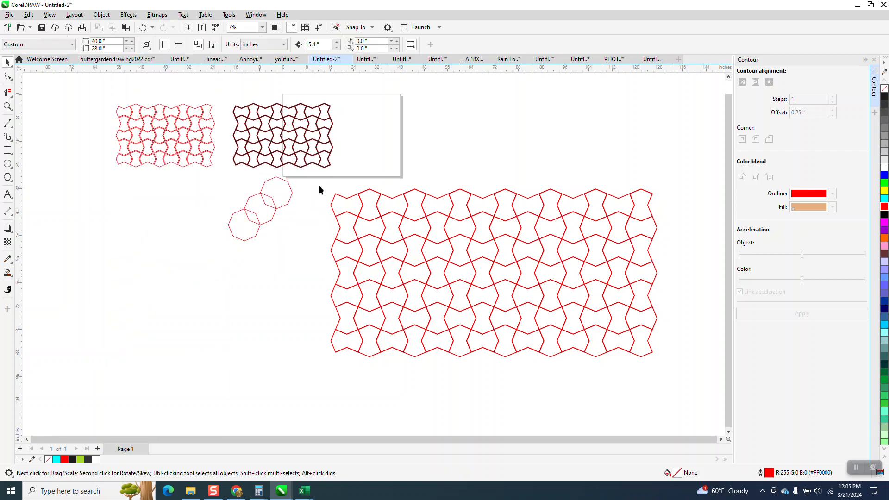
pyautogui.moveTo(482, 327); pyautogui.dragTo(741, 394)
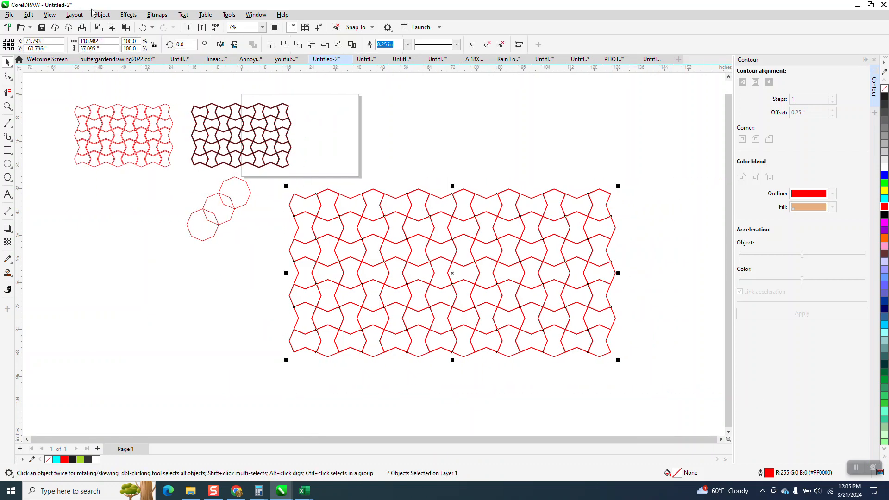
pyautogui.click(100, 15)
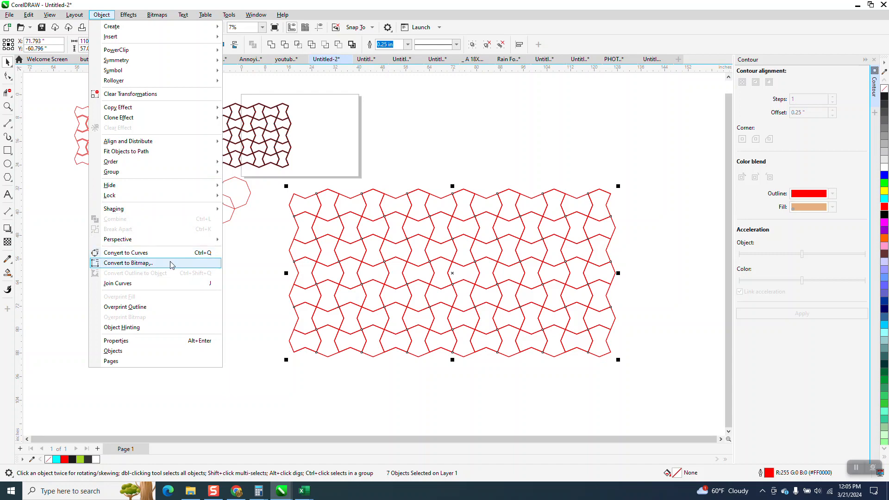
pyautogui.click(259, 221)
pyautogui.click(294, 200)
# Ungroup all nested groups in the large pattern.
pyautogui.moveTo(269, 180); pyautogui.dragTo(616, 372)
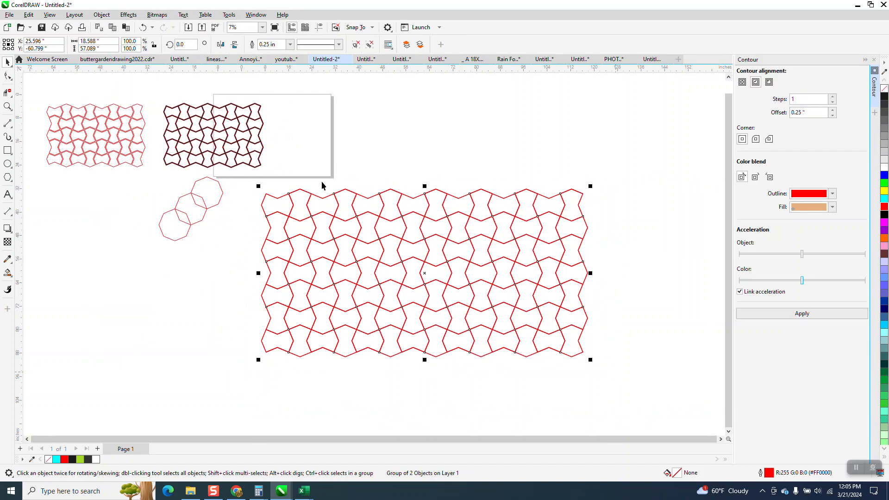
pyautogui.click(103, 16)
pyautogui.moveTo(216, 173)
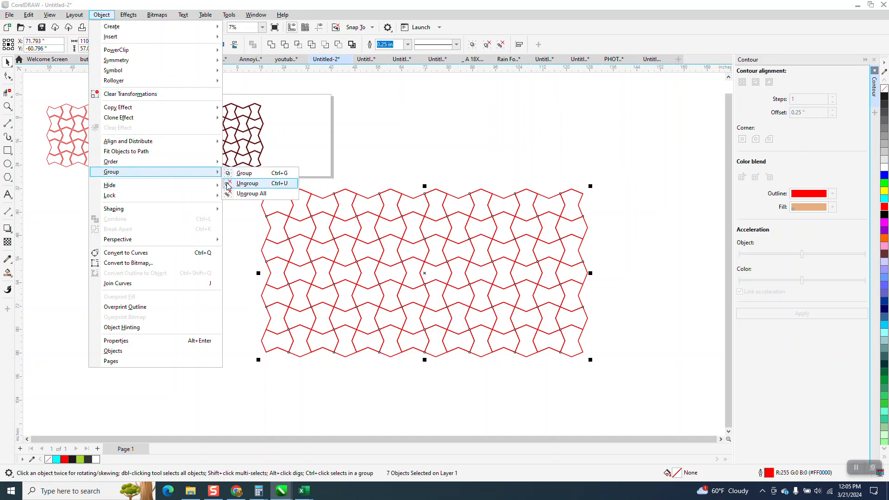
pyautogui.click(235, 194)
# Convert the outlines of all shapes in the large pattern to objects.
pyautogui.moveTo(244, 181)
pyautogui.mouseDown()
pyautogui.moveTo(295, 284)
pyautogui.moveTo(587, 378)
pyautogui.mouseUp()
pyautogui.click(102, 15)
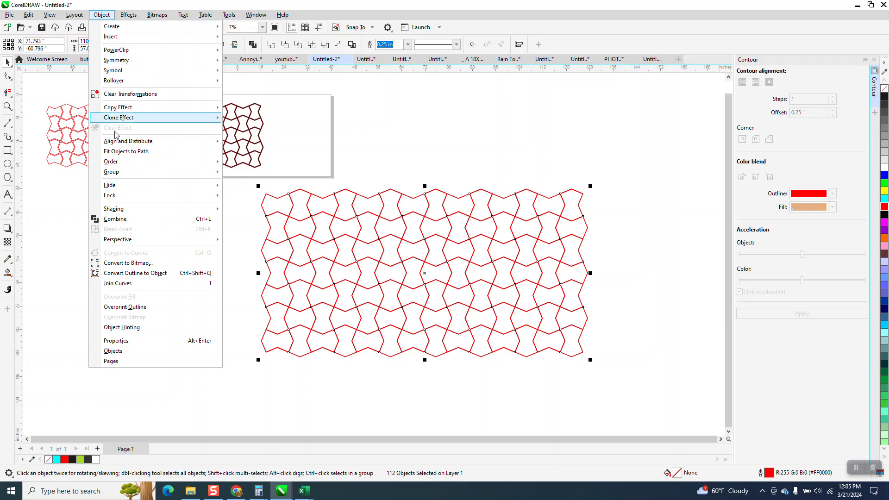
pyautogui.click(129, 274)
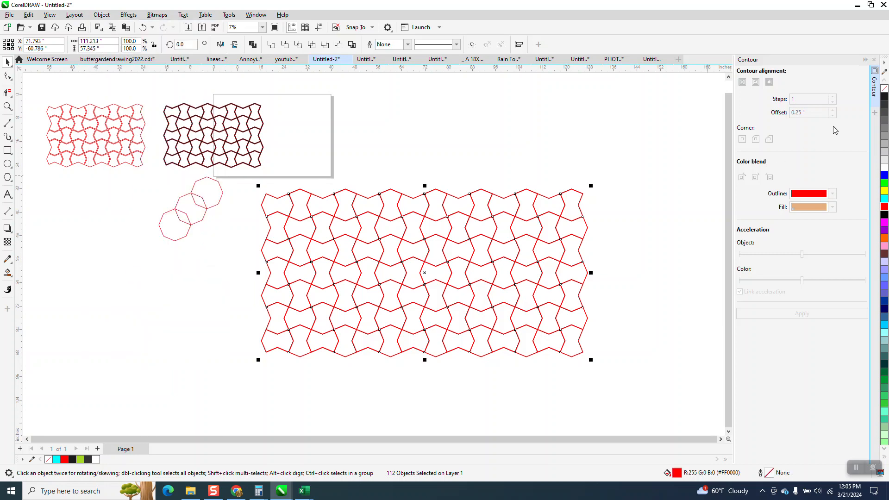
# Remove the fill from the converted outline objects, give them a red outline, and inspect the doubled lines up close.
pyautogui.click(886, 90)
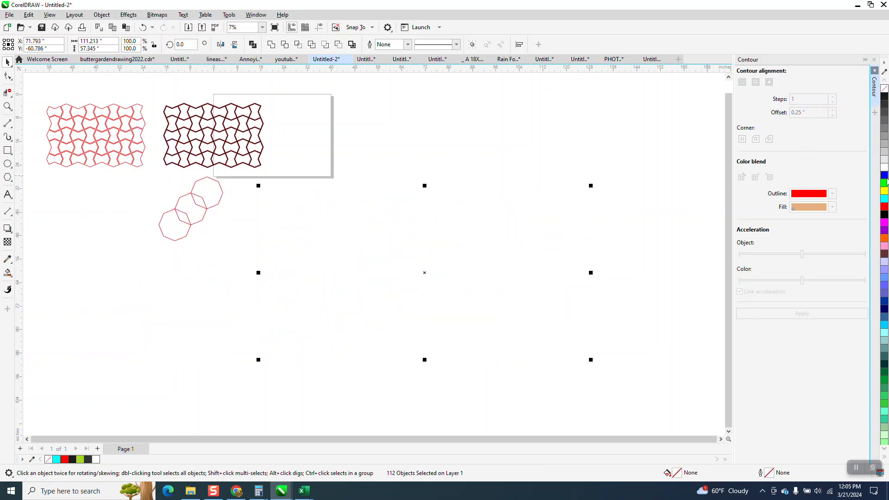
pyautogui.rightClick(885, 206)
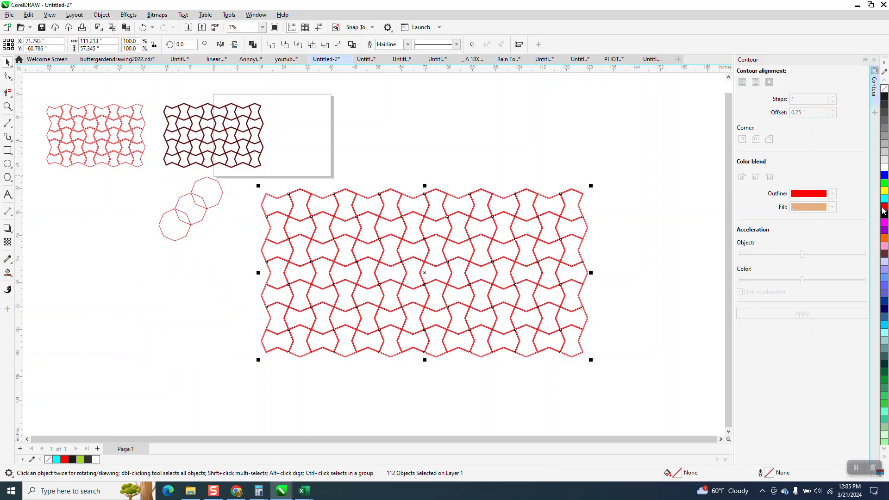
pyautogui.click(7, 106)
pyautogui.moveTo(284, 177); pyautogui.dragTo(378, 223)
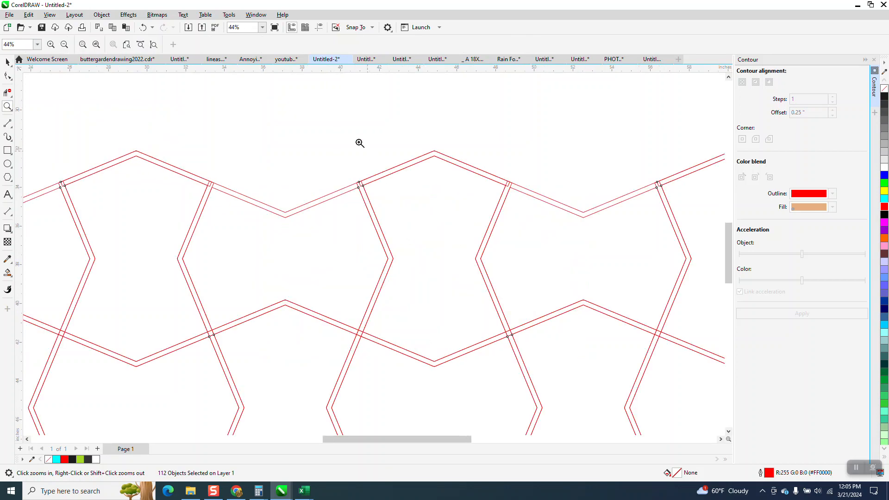
pyautogui.scroll(-5, 311, 108)
pyautogui.click(9, 62)
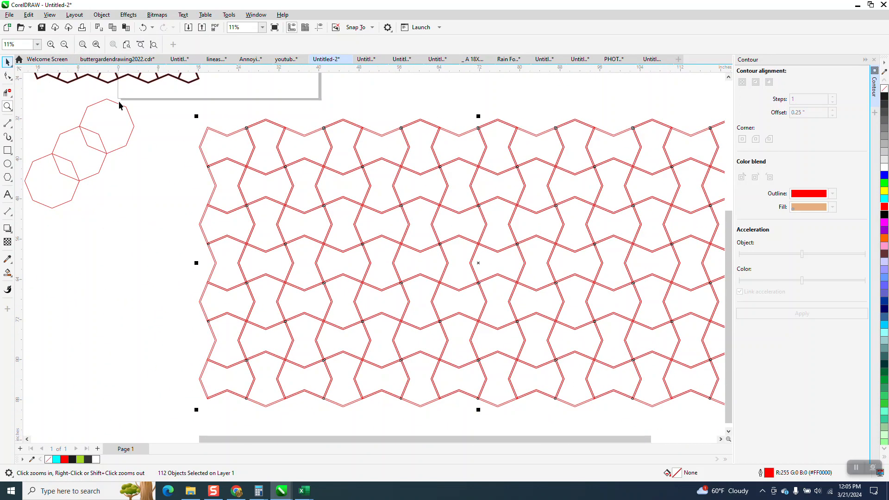
# Weld all the converted outline objects of the large pattern into a single shape and inspect the joined lines up close.
pyautogui.scroll(-1, 196, 117)
pyautogui.moveTo(182, 103); pyautogui.dragTo(656, 366)
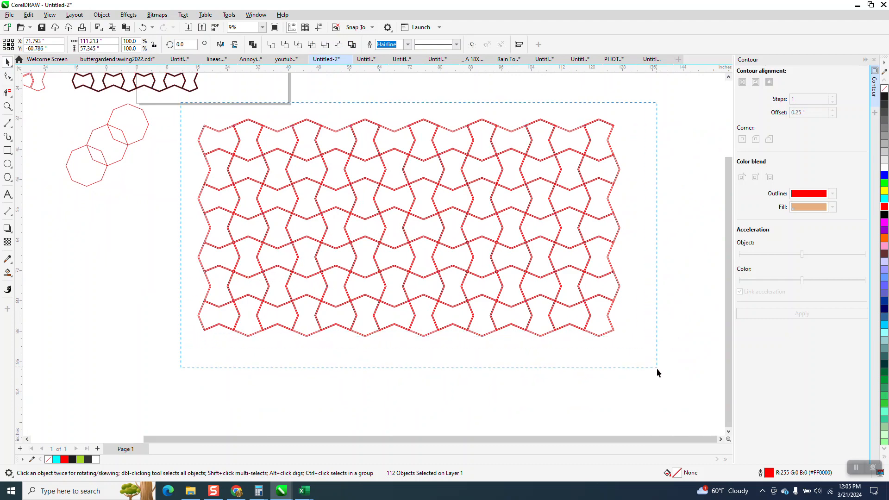
pyautogui.click(272, 45)
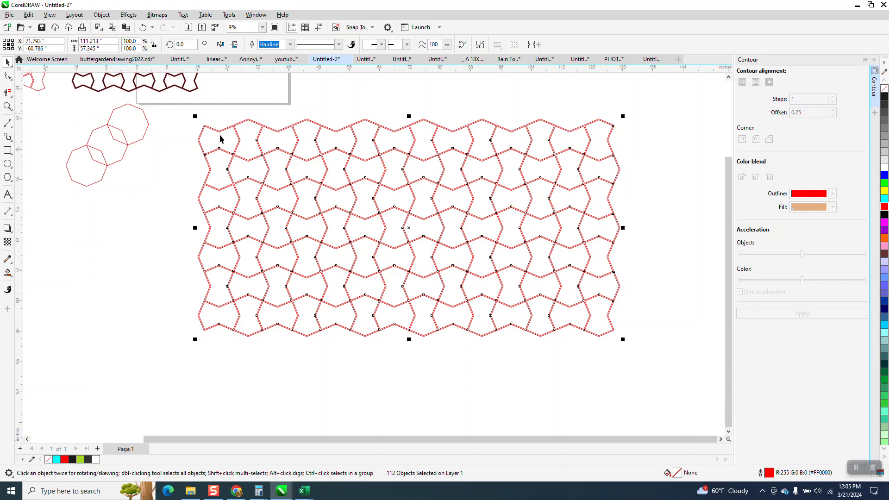
pyautogui.click(7, 106)
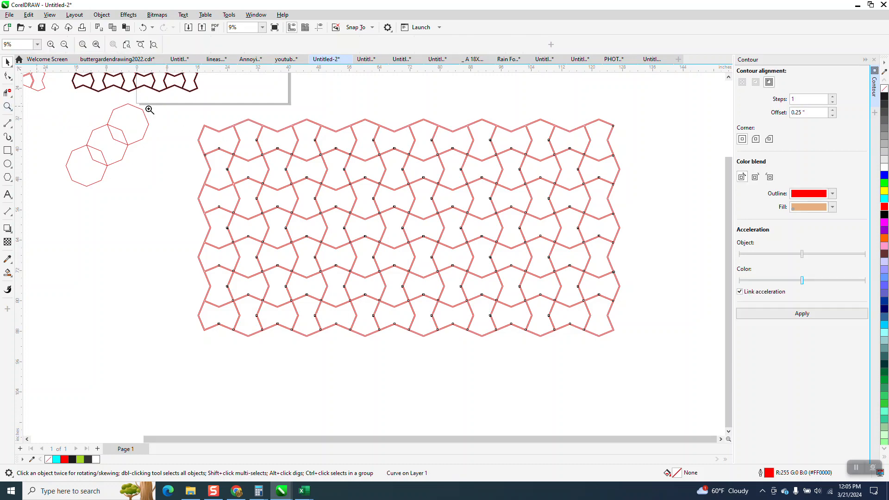
pyautogui.click(385, 177)
pyautogui.scroll(-6, 385, 177)
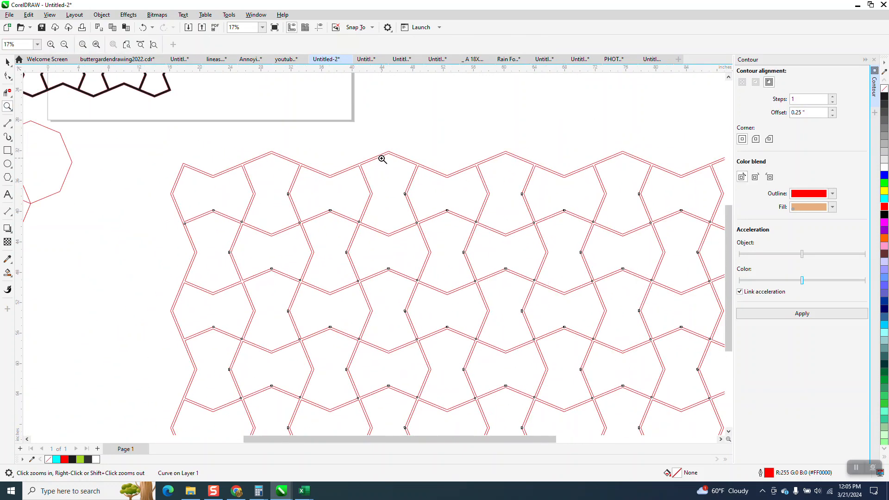
pyautogui.scroll(-2, 277, 135)
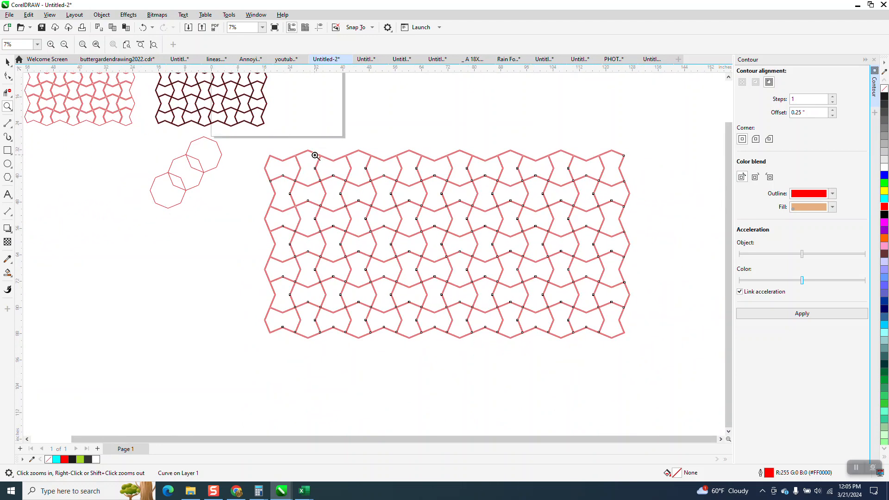
# Smart-fill the narrow band between the doubled lines of the welded pattern with black and no outline.
pyautogui.moveTo(234, 139); pyautogui.dragTo(397, 218)
pyautogui.click(7, 273)
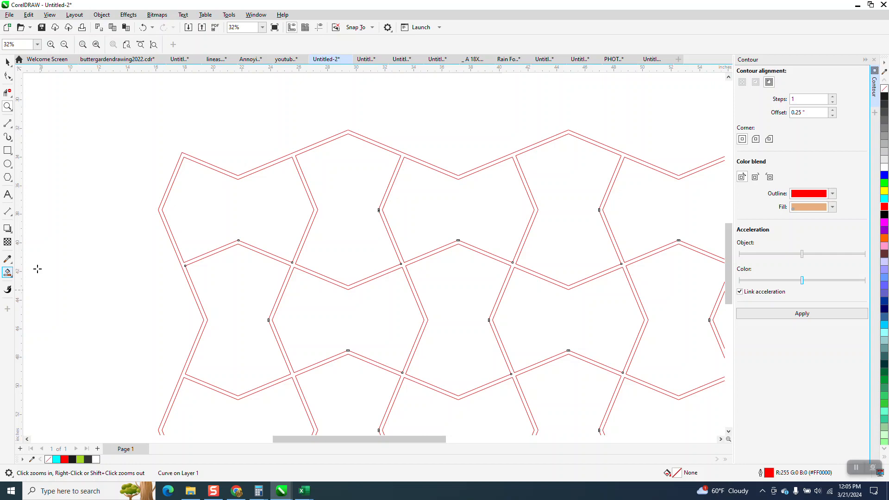
pyautogui.click(210, 165)
pyautogui.scroll(-4, 204, 166)
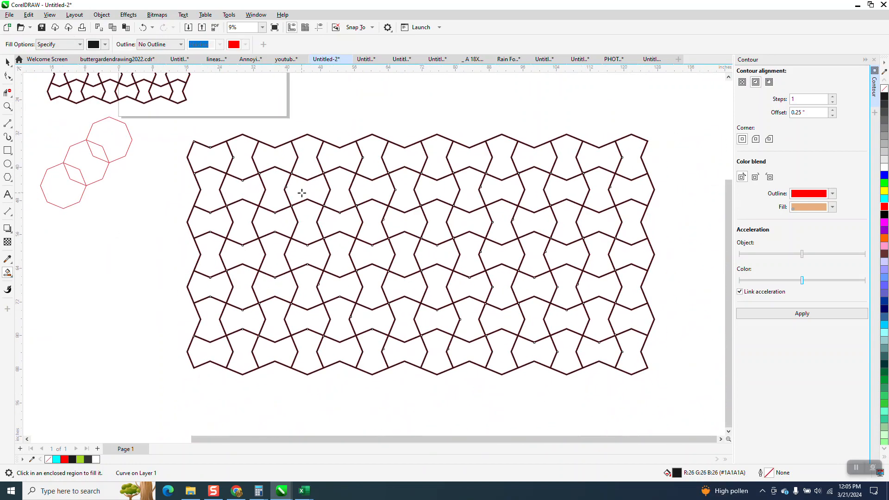
# Undo the smart fill, the weld and the outline conversion until the large pattern is back to grouped hairline shapes.
pyautogui.click(143, 26)
pyautogui.click(145, 27)
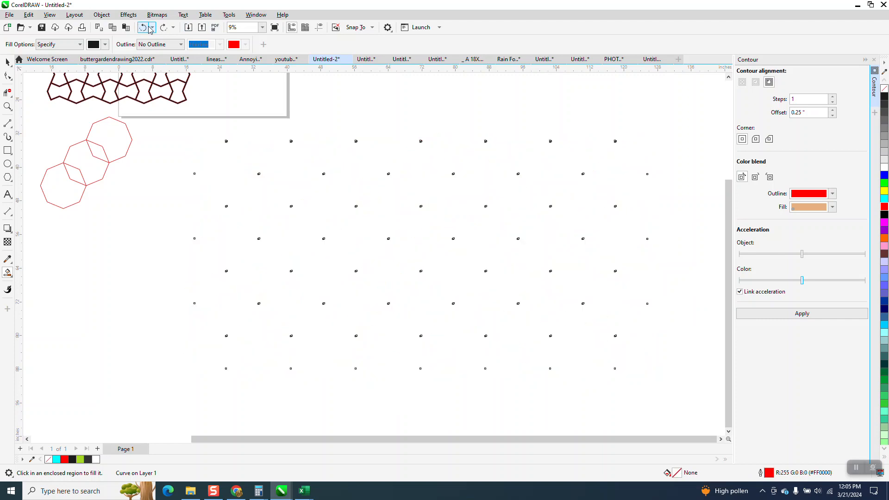
pyautogui.click(143, 28)
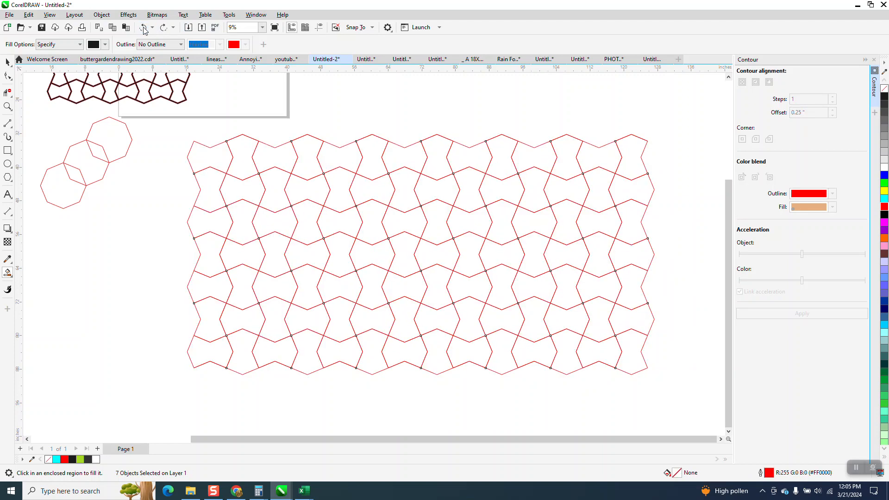
pyautogui.click(8, 62)
pyautogui.click(354, 103)
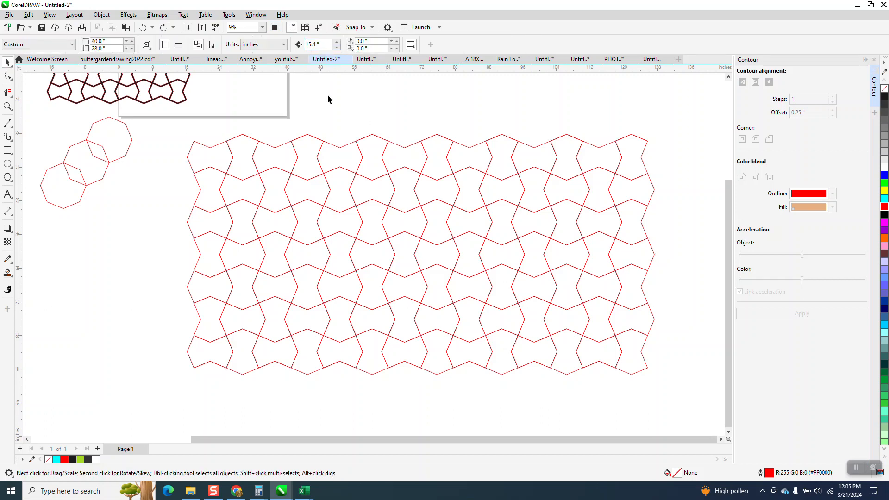
# Set the outline width of all column groups in the large pattern to 0.5 in.
pyautogui.click(316, 144)
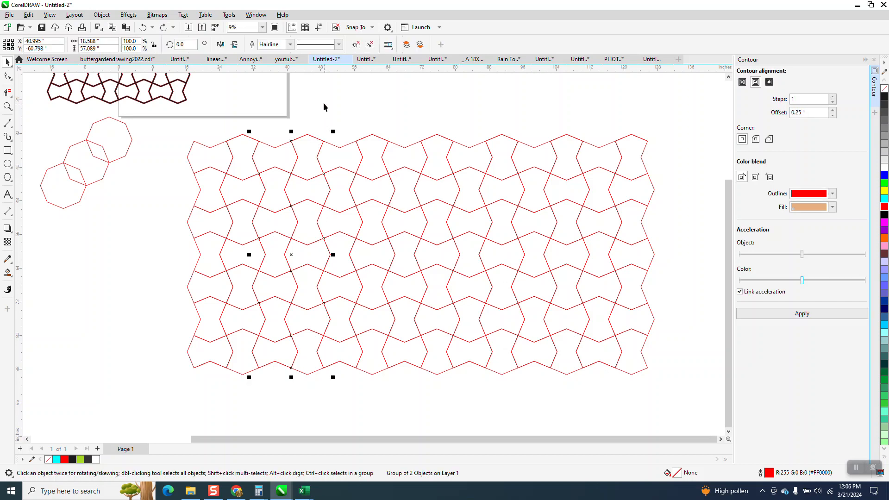
pyautogui.moveTo(169, 124); pyautogui.dragTo(599, 350)
pyautogui.moveTo(674, 392); pyautogui.dragTo(675, 392)
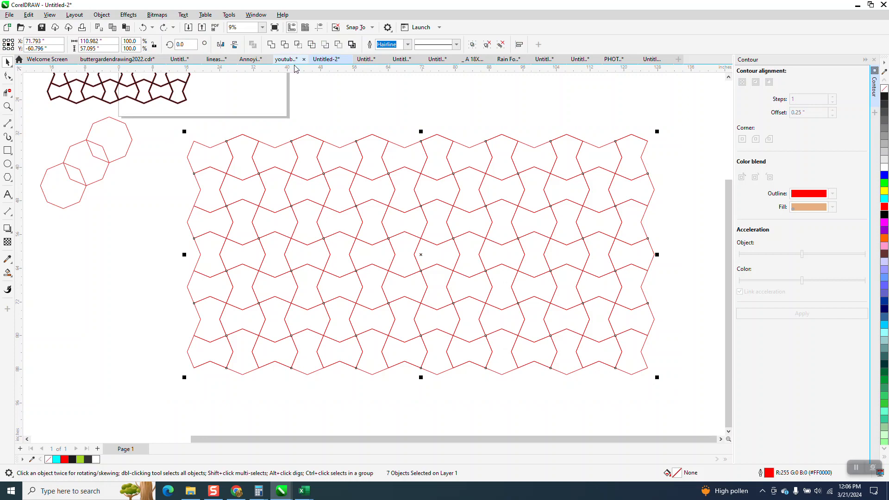
pyautogui.click(337, 91)
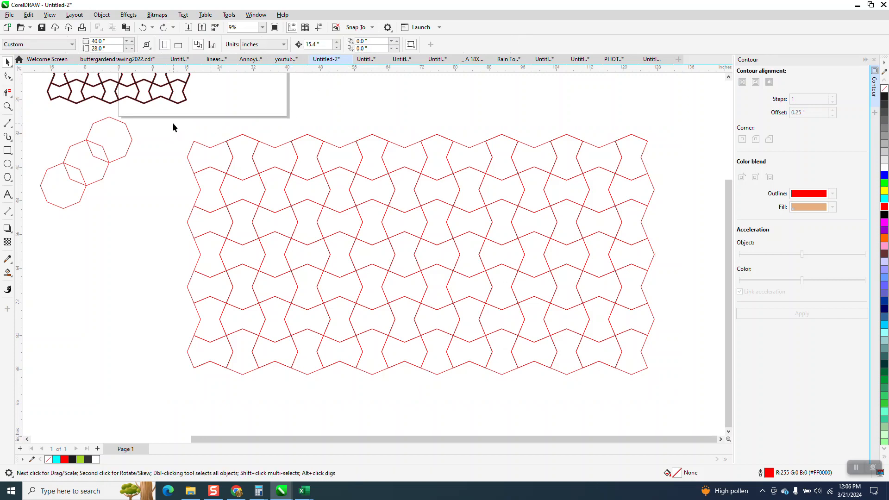
pyautogui.moveTo(650, 393); pyautogui.dragTo(650, 392)
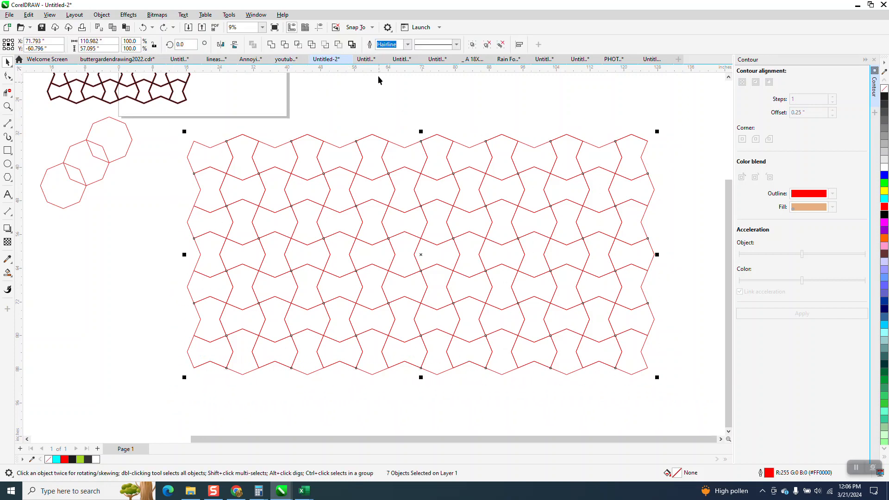
pyautogui.click(408, 44)
pyautogui.press('Escape')
# Ungroup all nested groups in the thick-outlined large pattern.
pyautogui.click(102, 15)
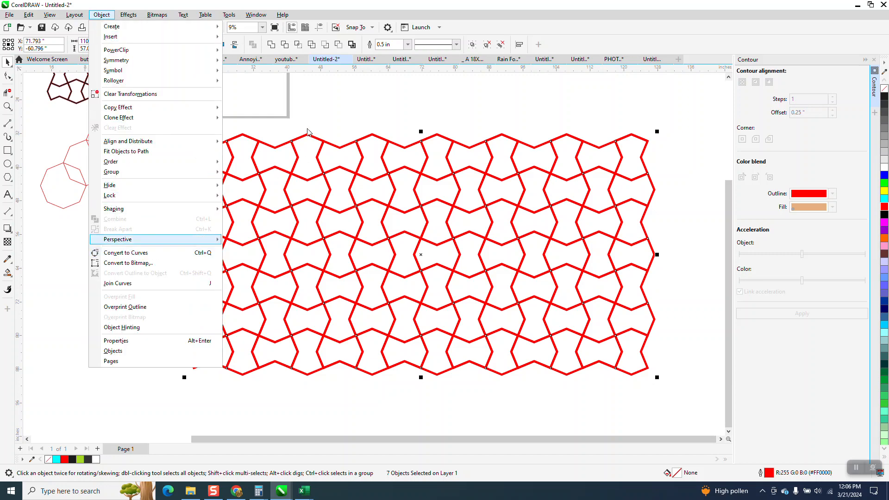
pyautogui.click(264, 143)
pyautogui.moveTo(624, 374); pyautogui.dragTo(624, 375)
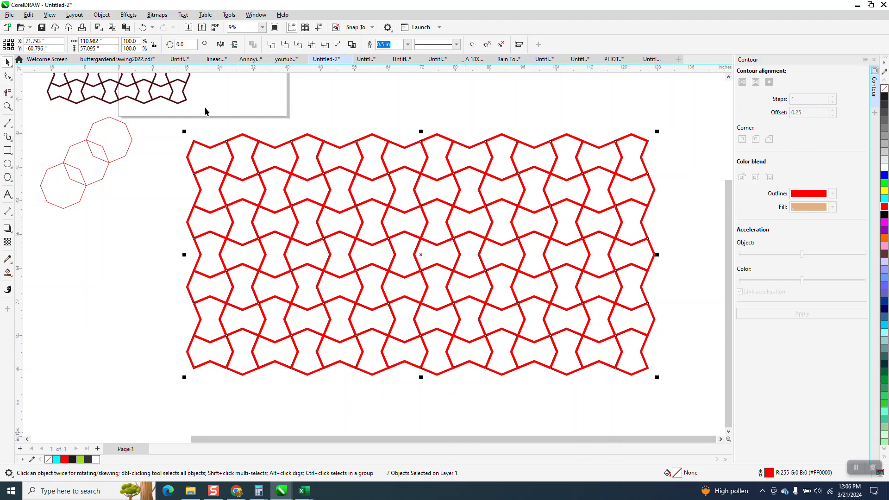
pyautogui.click(109, 17)
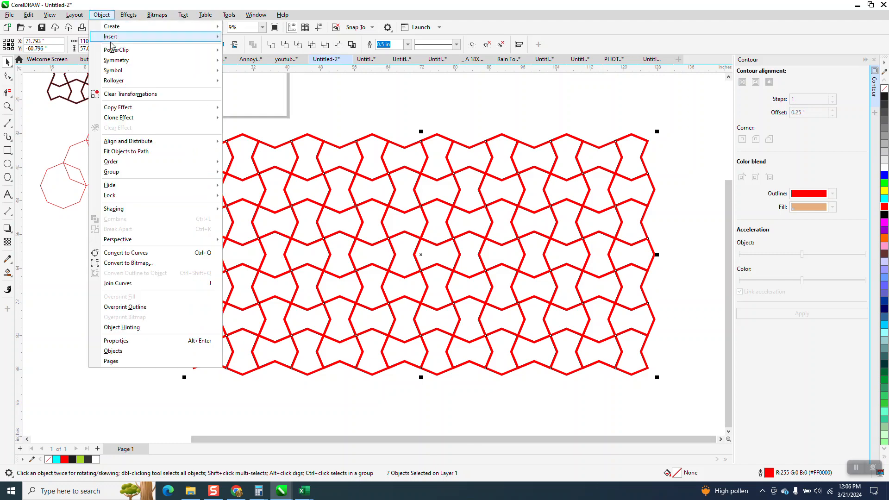
pyautogui.moveTo(215, 173)
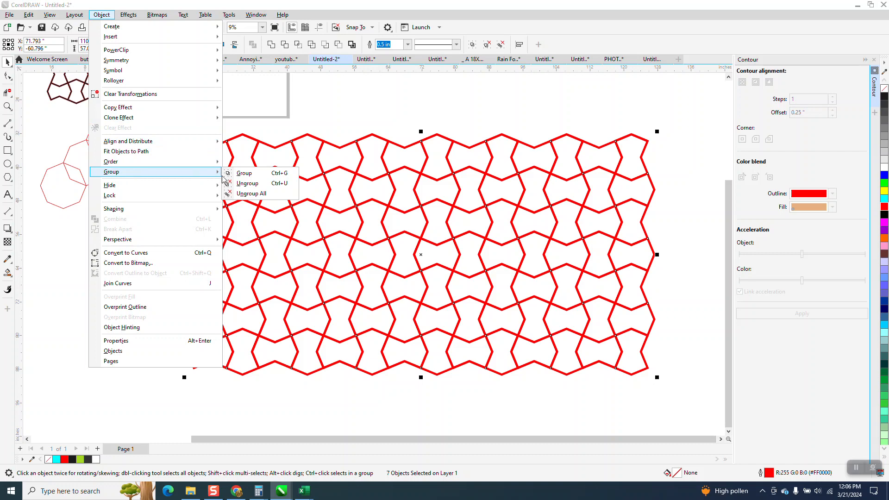
pyautogui.click(250, 194)
# Convert the outlines of all shapes in the large pattern to objects, with no fill and a black outline.
pyautogui.moveTo(168, 131); pyautogui.dragTo(672, 379)
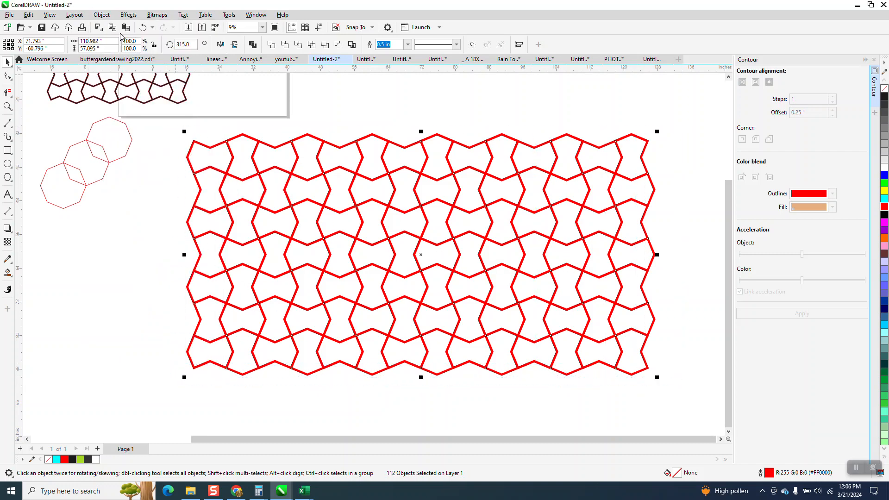
pyautogui.click(101, 15)
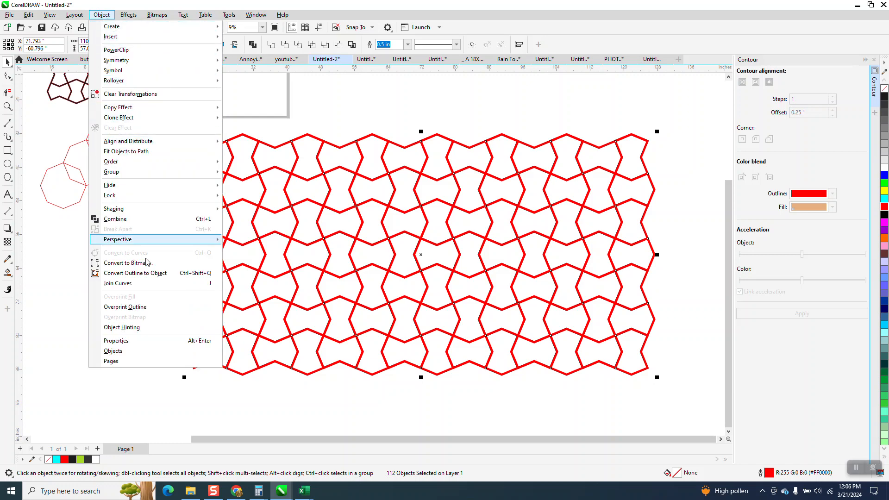
pyautogui.click(151, 273)
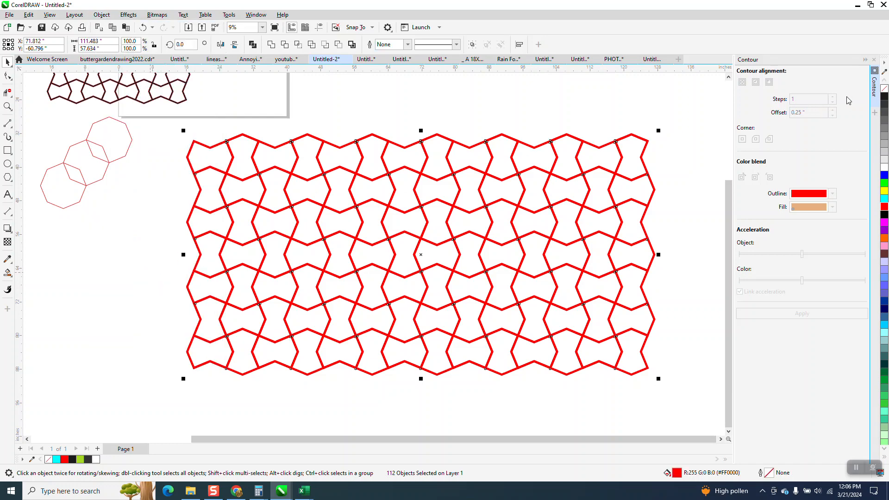
pyautogui.click(885, 94)
pyautogui.rightClick(886, 97)
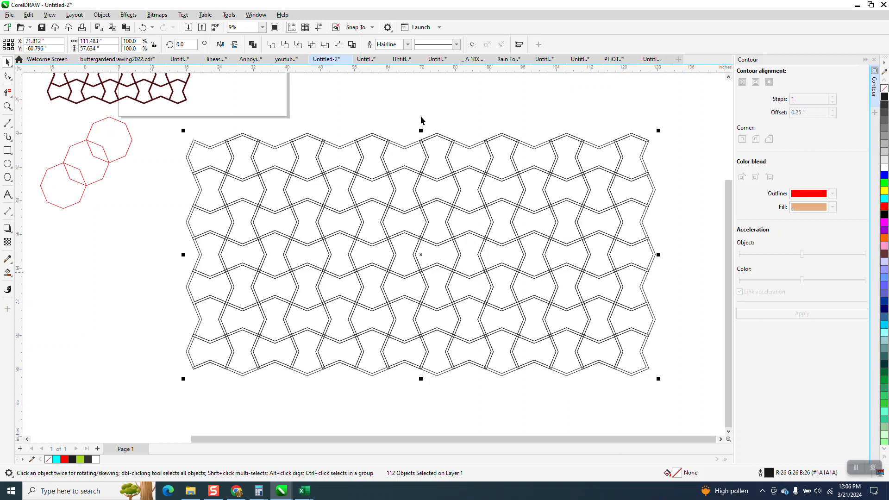
# Weld all the black outline objects of the large pattern into one continuous shape.
pyautogui.moveTo(178, 177); pyautogui.dragTo(697, 399)
pyautogui.click(272, 45)
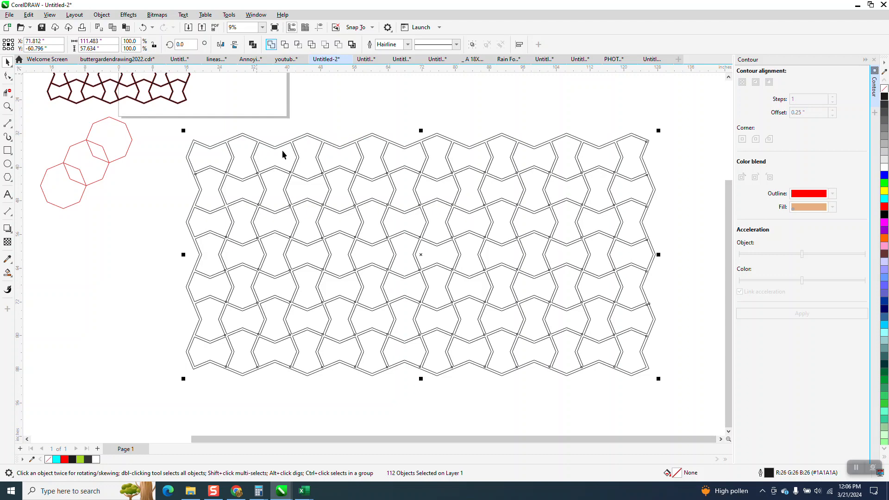
pyautogui.moveTo(267, 126); pyautogui.dragTo(358, 160)
pyautogui.click(8, 106)
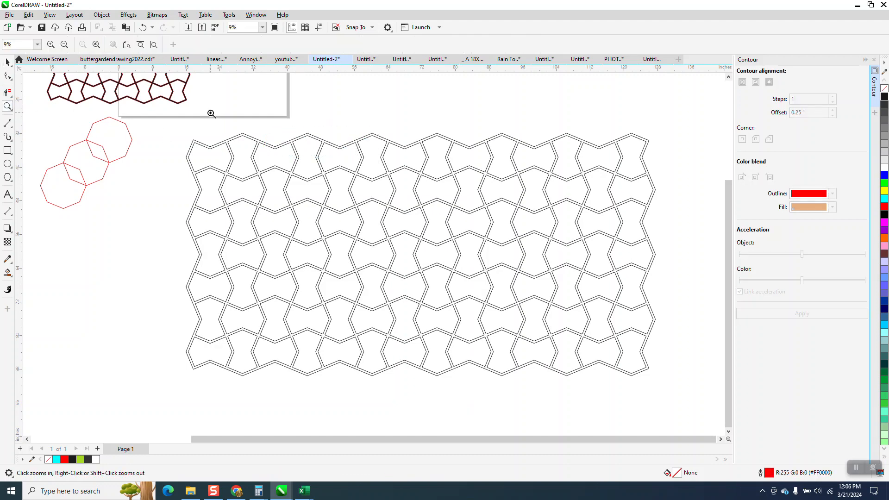
pyautogui.click(407, 214)
pyautogui.rightClick(408, 214)
# Smart-fill the band between the doubled lines of the welded large pattern with black and no outline.
pyautogui.click(7, 272)
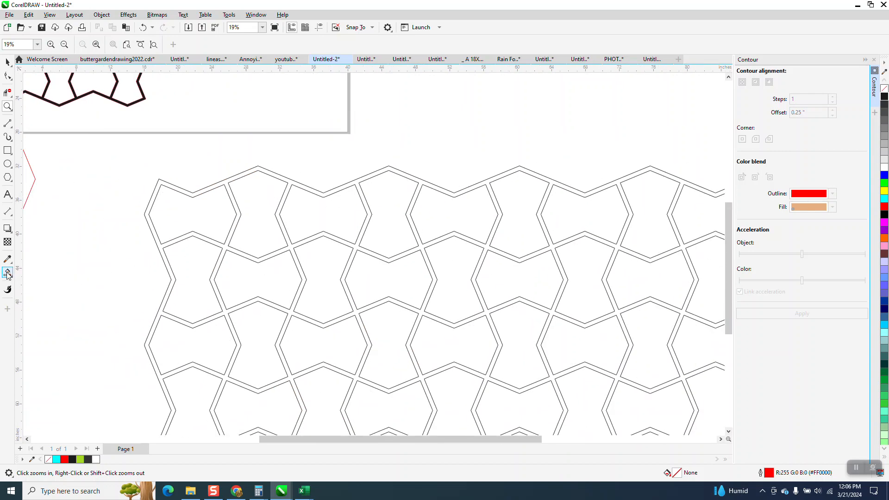
pyautogui.click(190, 192)
pyautogui.scroll(-4, 191, 179)
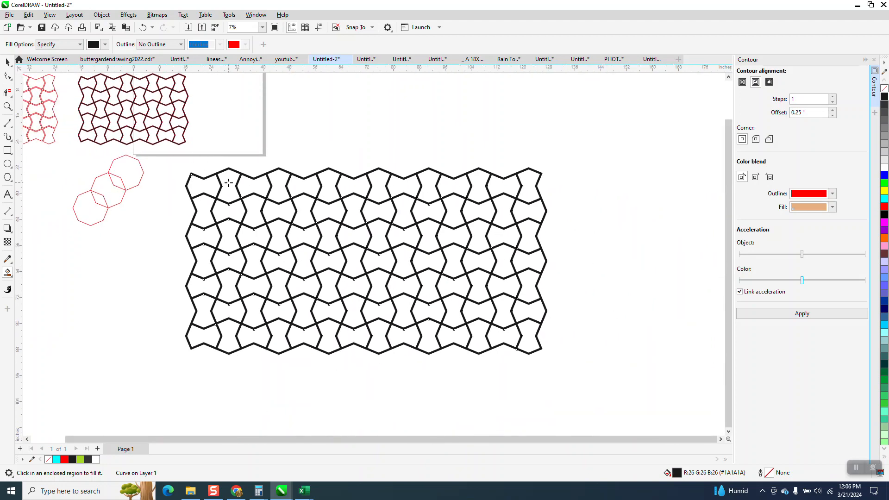
# Inspect the filled large pattern and the three overlapping octagons up close.
pyautogui.click(8, 106)
pyautogui.moveTo(177, 165); pyautogui.dragTo(547, 340)
pyautogui.rightClick(536, 269)
pyautogui.moveTo(171, 179); pyautogui.dragTo(301, 254)
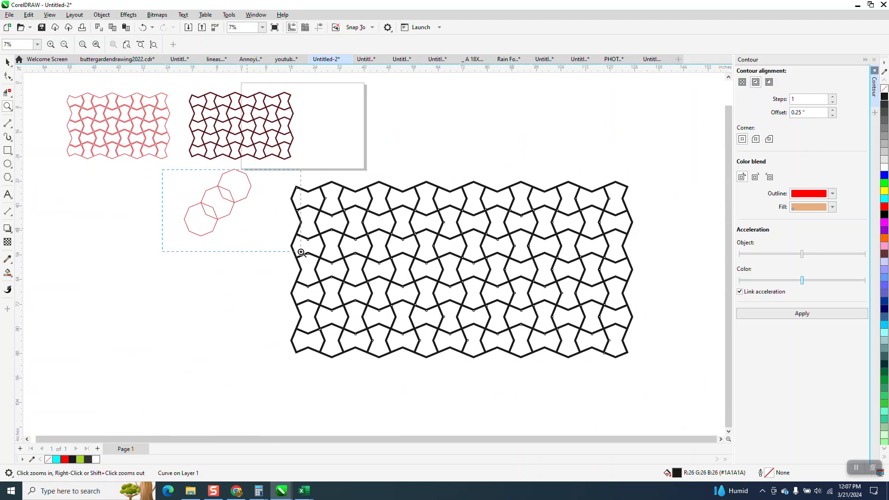